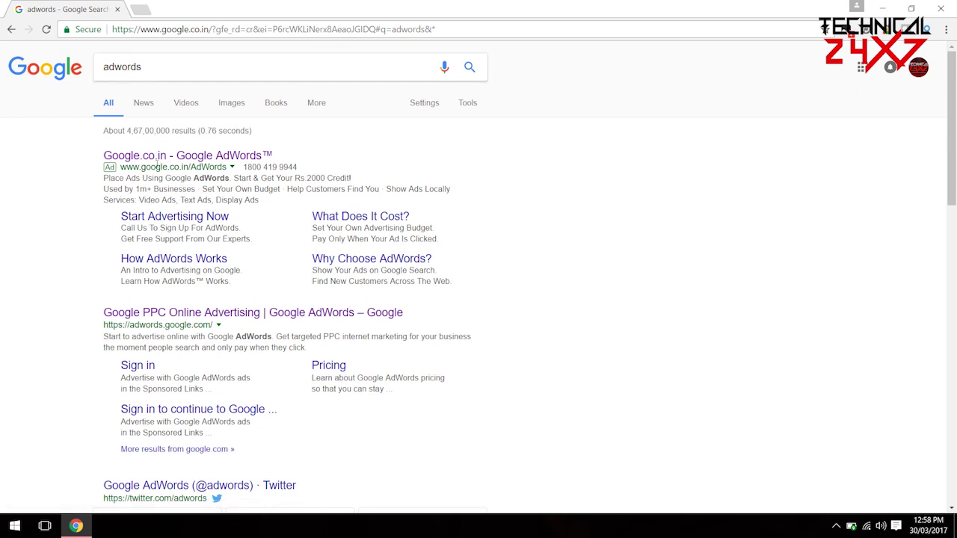
- Open the Google AdWords site from the search results and sign in to the existing account
{"action": "left_click", "coordinate": [168, 157]}
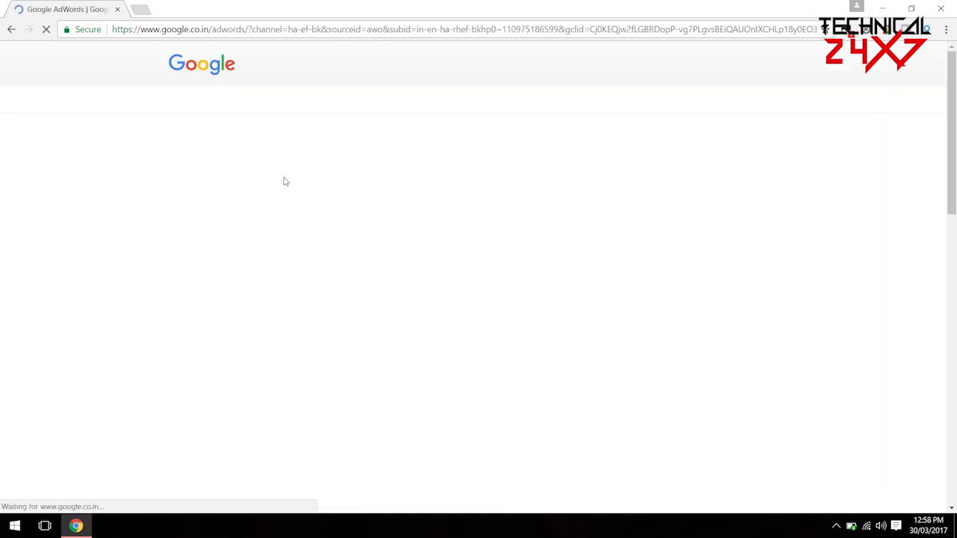
{"action": "scroll", "coordinate": [468, 213], "scroll_direction": "down", "scroll_amount": 15}
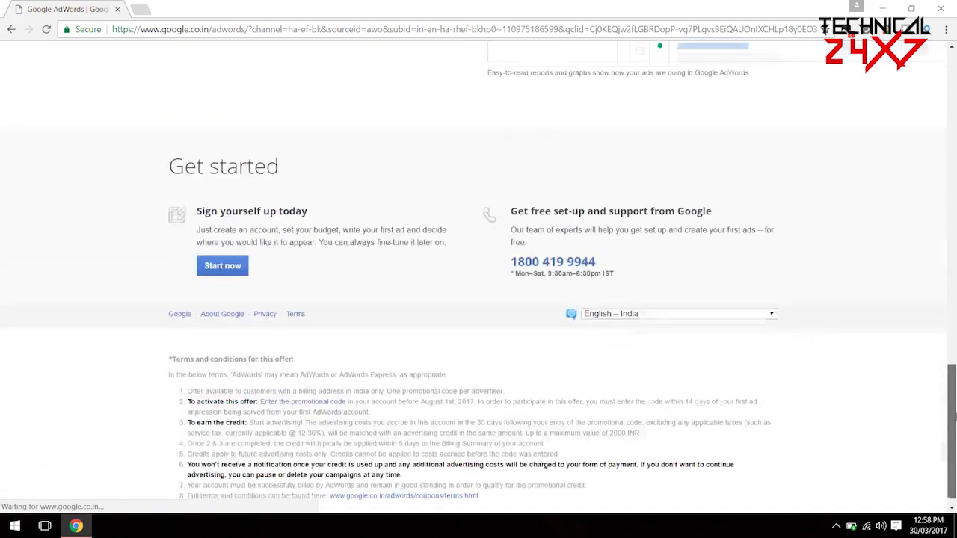
{"action": "scroll", "coordinate": [479, 269], "scroll_direction": "up", "scroll_amount": 15}
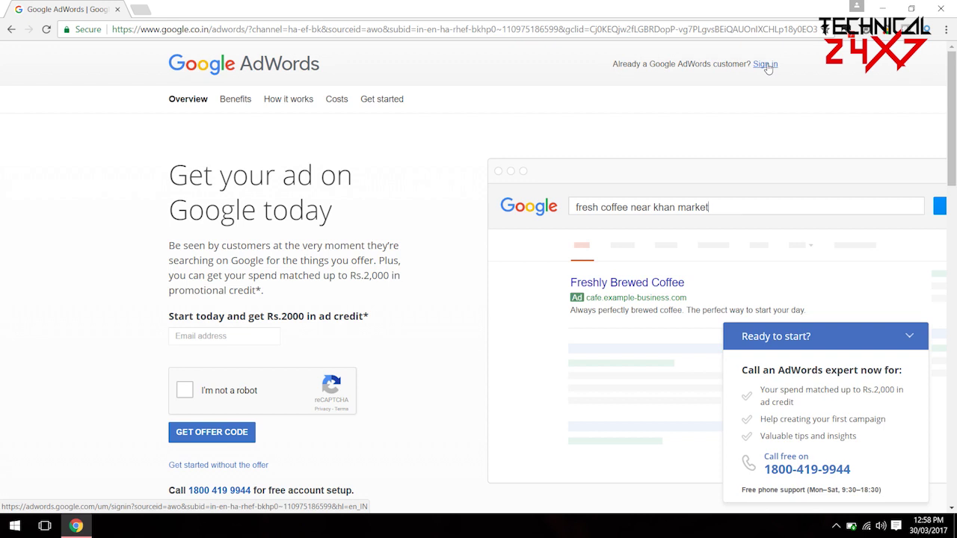
{"action": "left_click", "coordinate": [765, 65]}
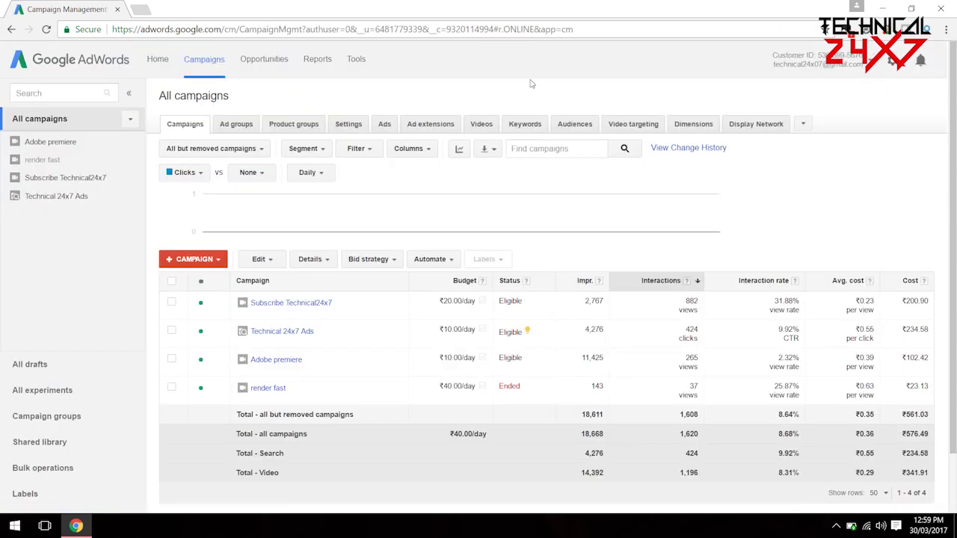
- Open Keyword Planner and expand the search for new keywords using a phrase, website or category
{"action": "scroll", "coordinate": [954, 108], "scroll_direction": "down", "scroll_amount": 2}
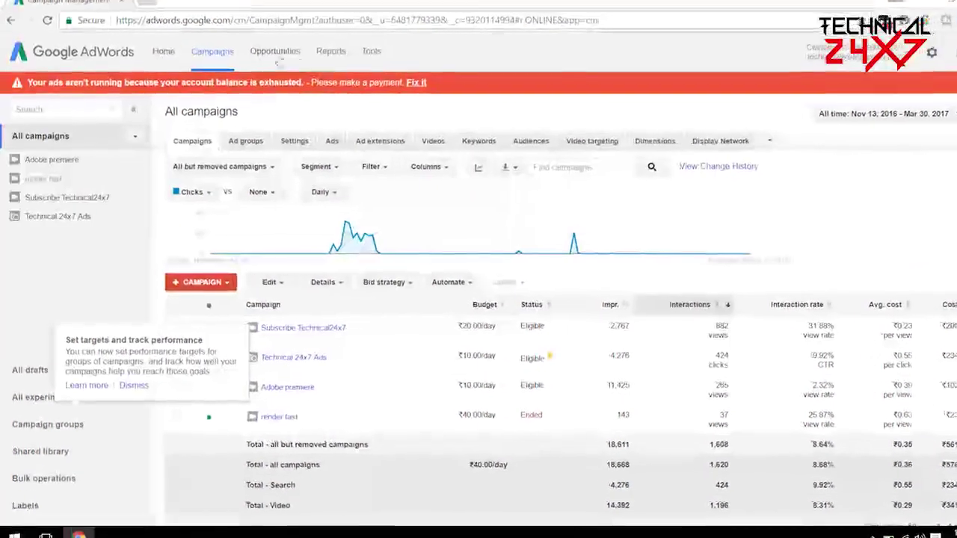
{"action": "left_click", "coordinate": [374, 59]}
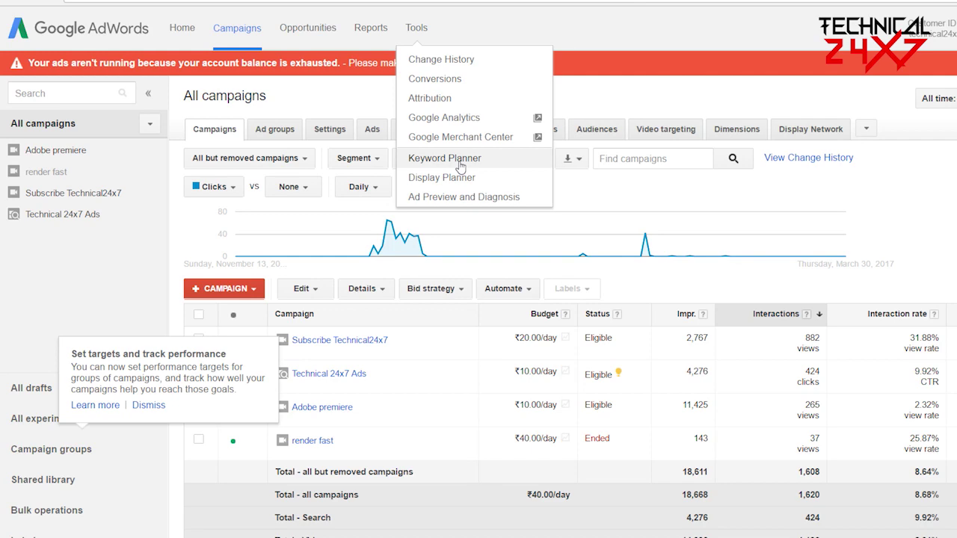
{"action": "left_click", "coordinate": [460, 159]}
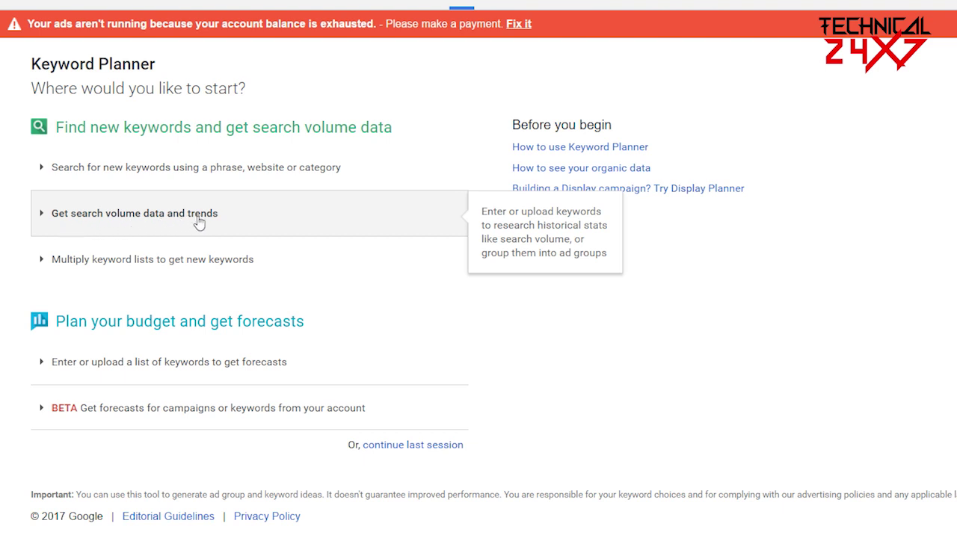
{"action": "left_click", "coordinate": [83, 174]}
{"action": "left_click", "coordinate": [91, 254]}
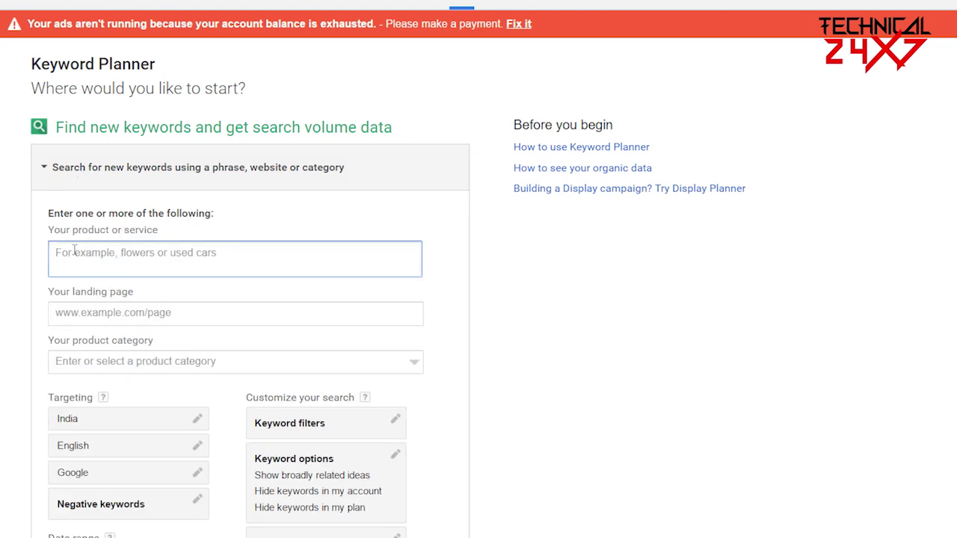
- Examine the keyword search form's landing page, product category, targeting and date range options without changing them
{"action": "scroll", "coordinate": [83, 247], "scroll_direction": "down", "scroll_amount": 2}
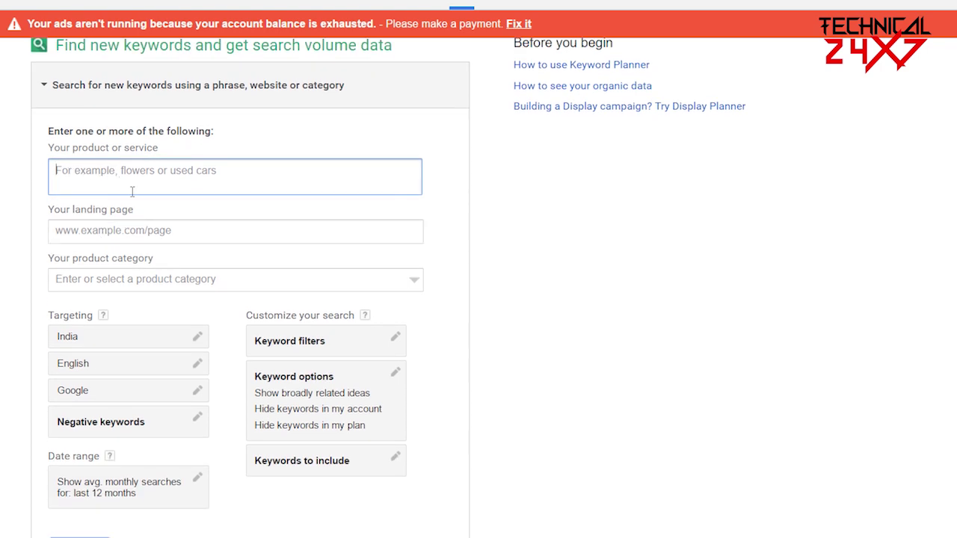
{"action": "left_click", "coordinate": [143, 231]}
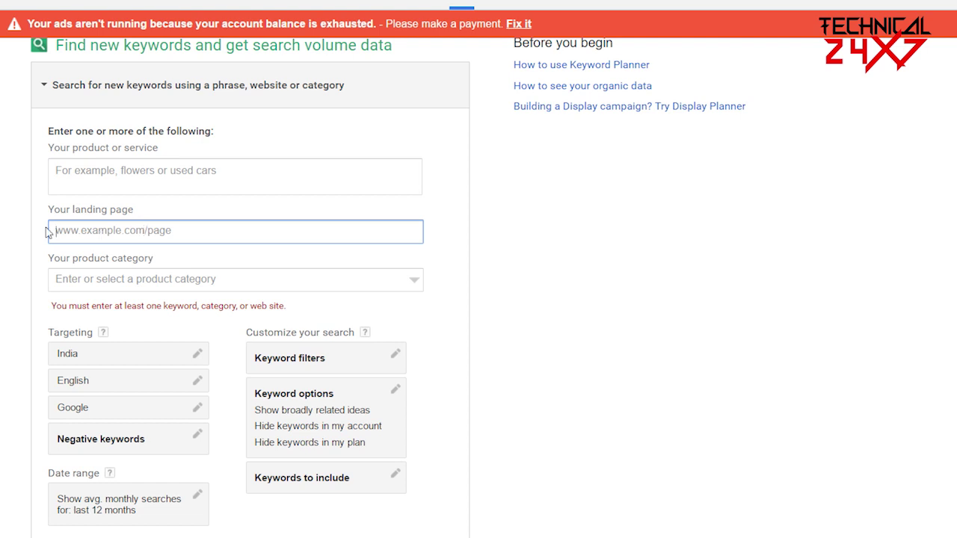
{"action": "left_click", "coordinate": [118, 278]}
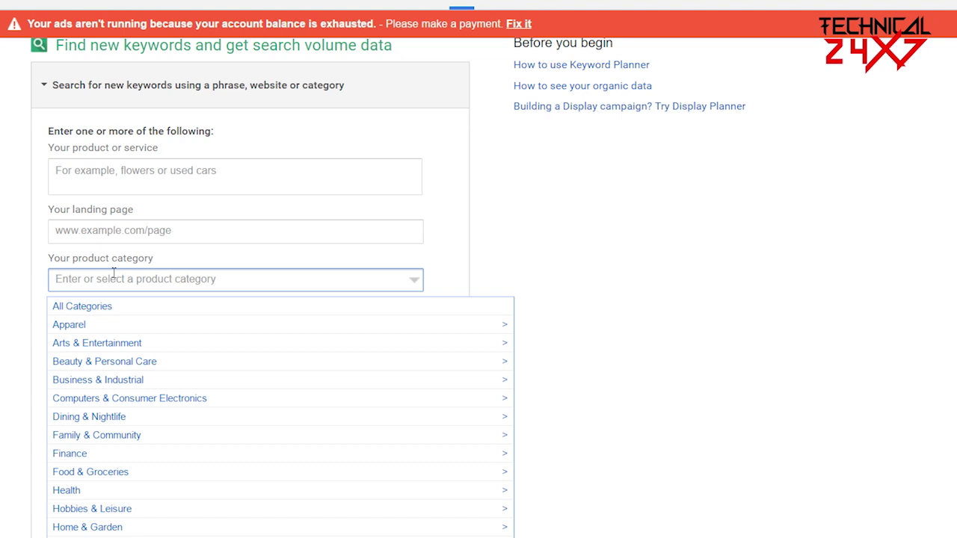
{"action": "scroll", "coordinate": [119, 284], "scroll_direction": "down", "scroll_amount": 1}
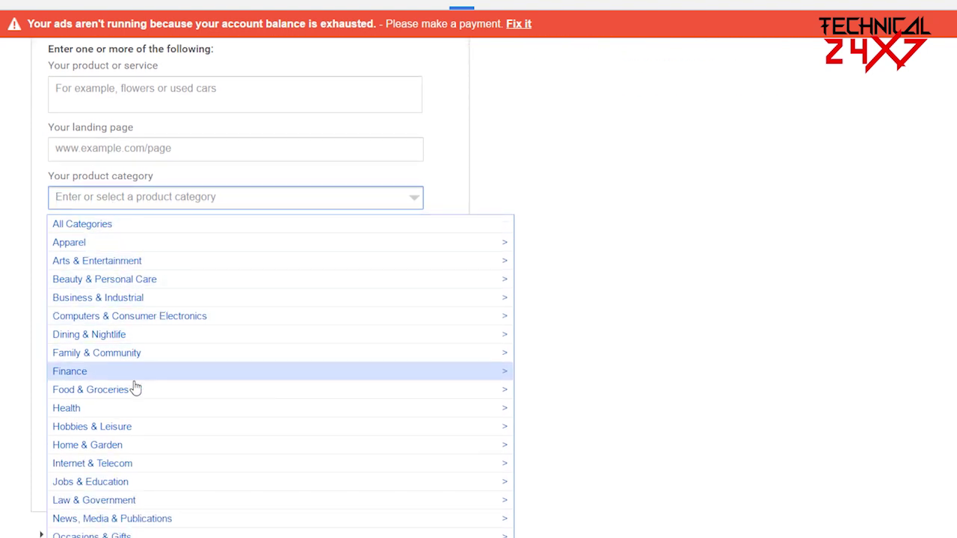
{"action": "key", "text": "Escape"}
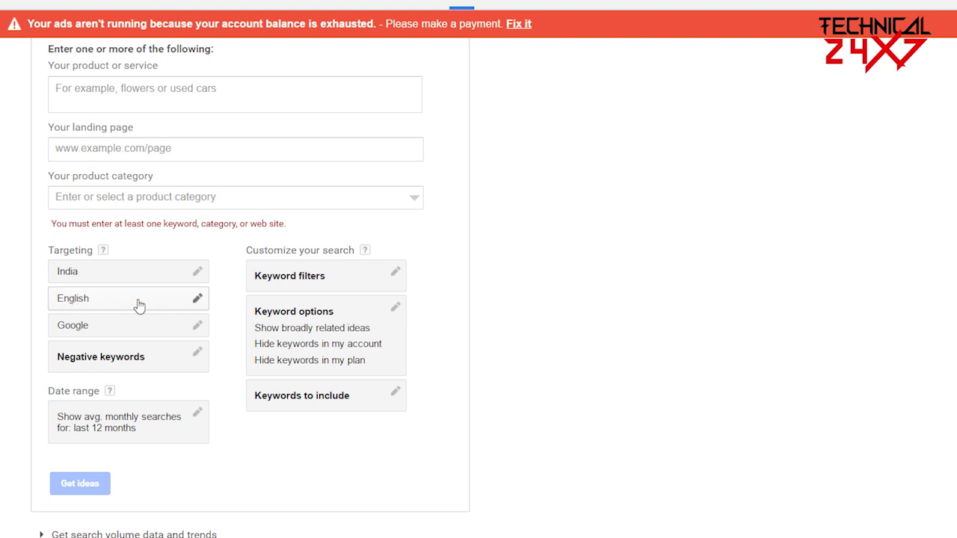
{"action": "scroll", "coordinate": [169, 454], "scroll_direction": "down", "scroll_amount": 1}
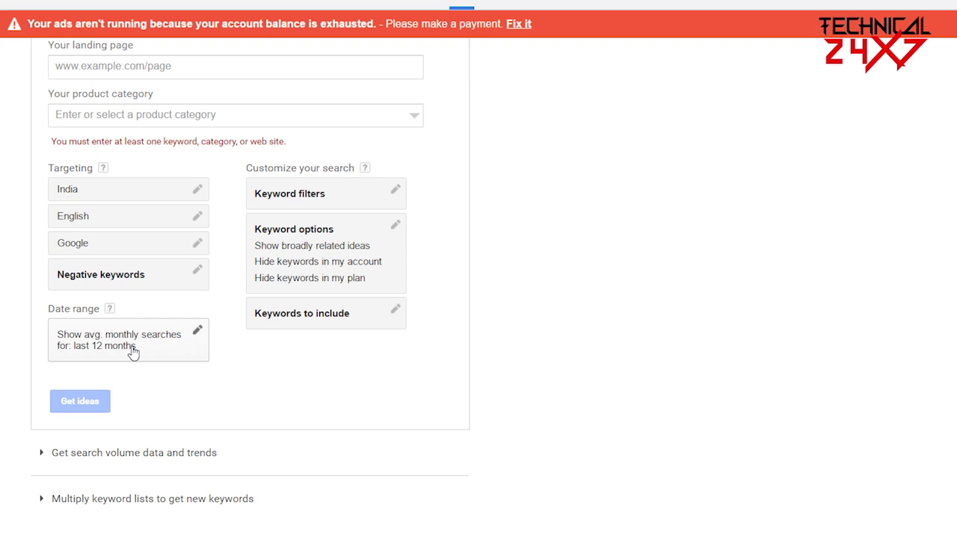
{"action": "left_click", "coordinate": [198, 332]}
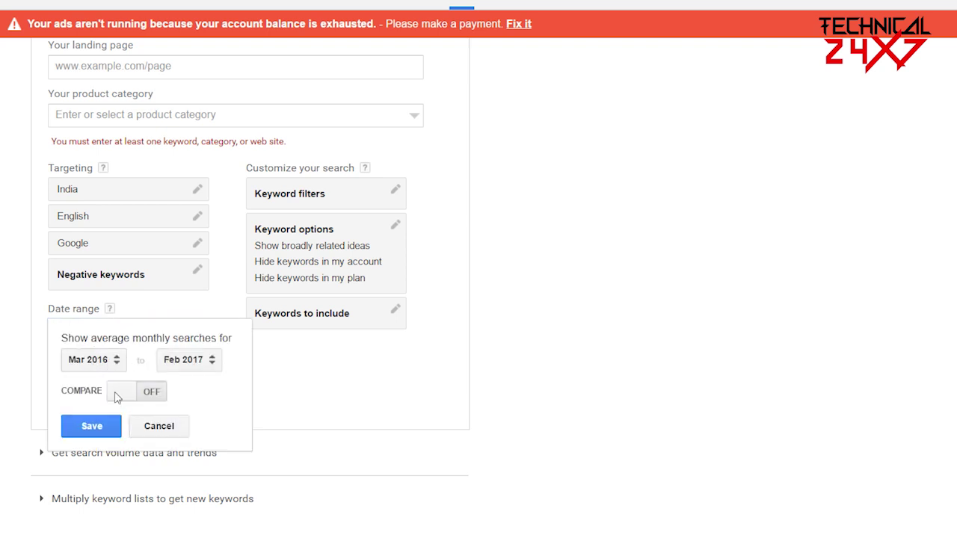
{"action": "left_click", "coordinate": [197, 426]}
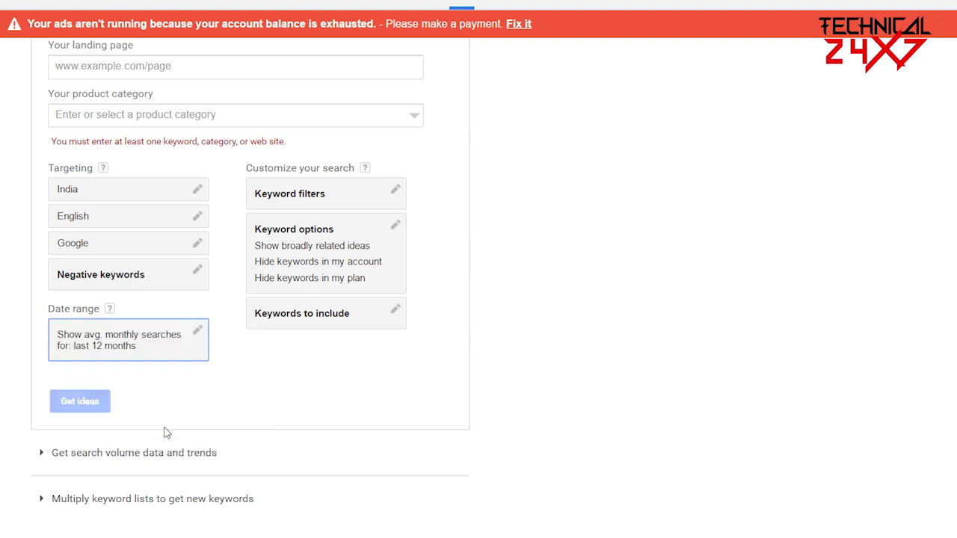
- Enter "antivirus" as the product or service and get keyword ideas for it
{"action": "scroll", "coordinate": [147, 336], "scroll_direction": "up", "scroll_amount": 3}
{"action": "left_click", "coordinate": [93, 255]}
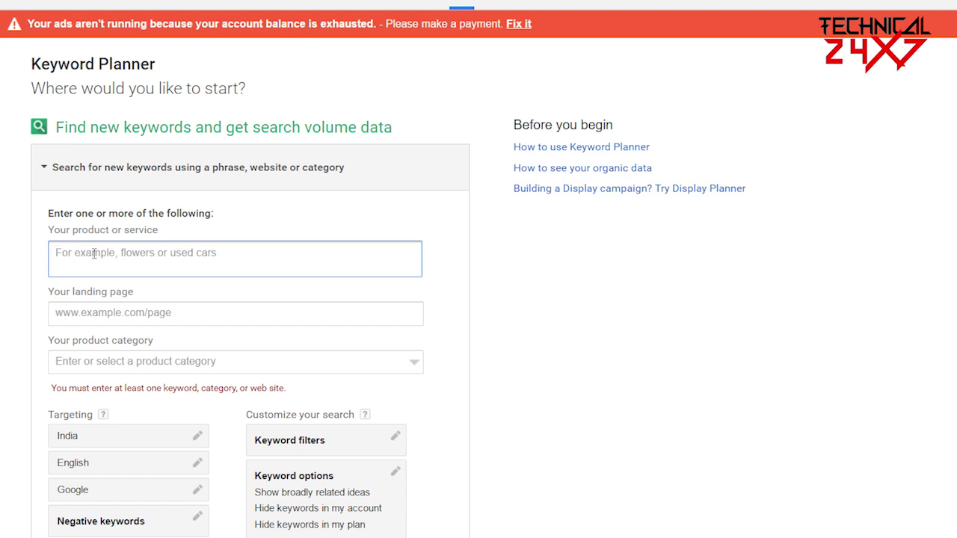
{"action": "type", "text": "antivirus"}
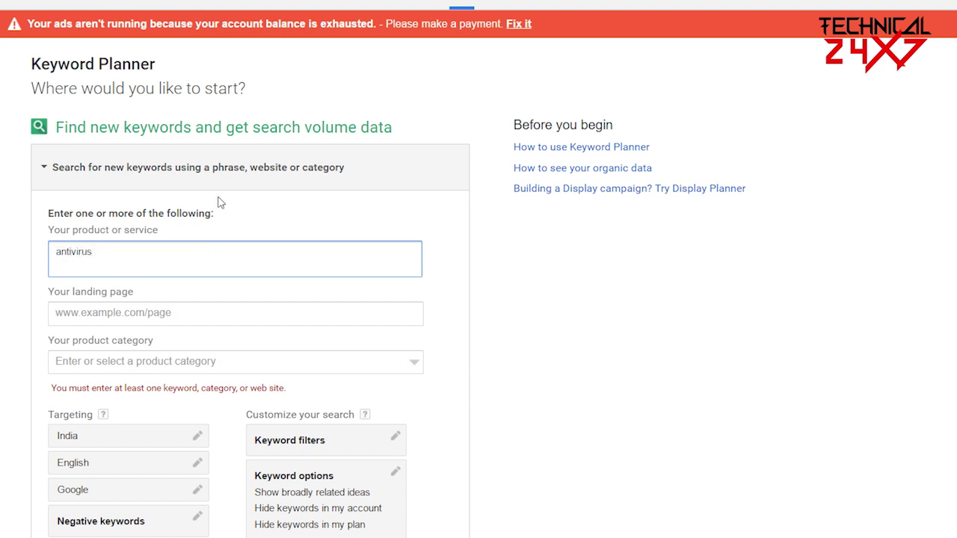
{"action": "scroll", "coordinate": [314, 213], "scroll_direction": "down", "scroll_amount": 1}
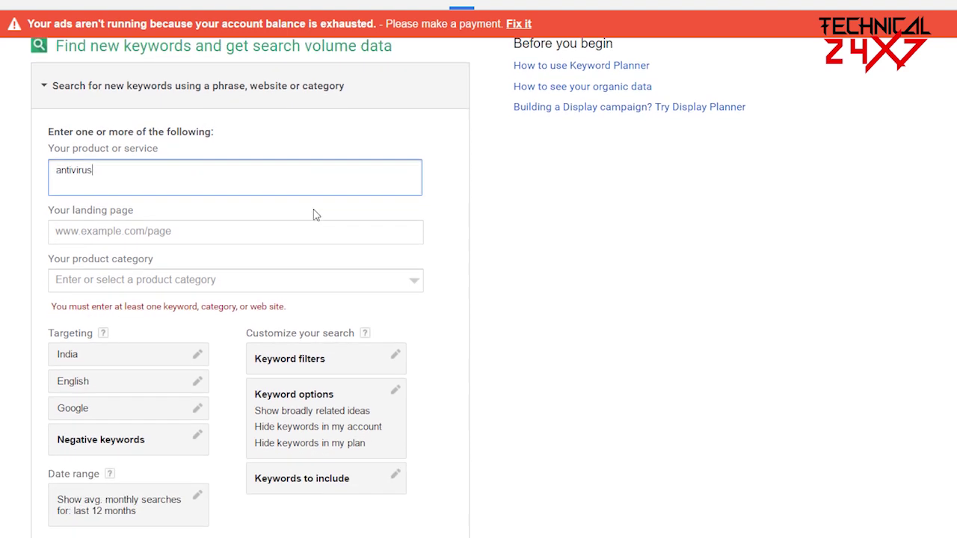
{"action": "scroll", "coordinate": [96, 385], "scroll_direction": "down", "scroll_amount": 2}
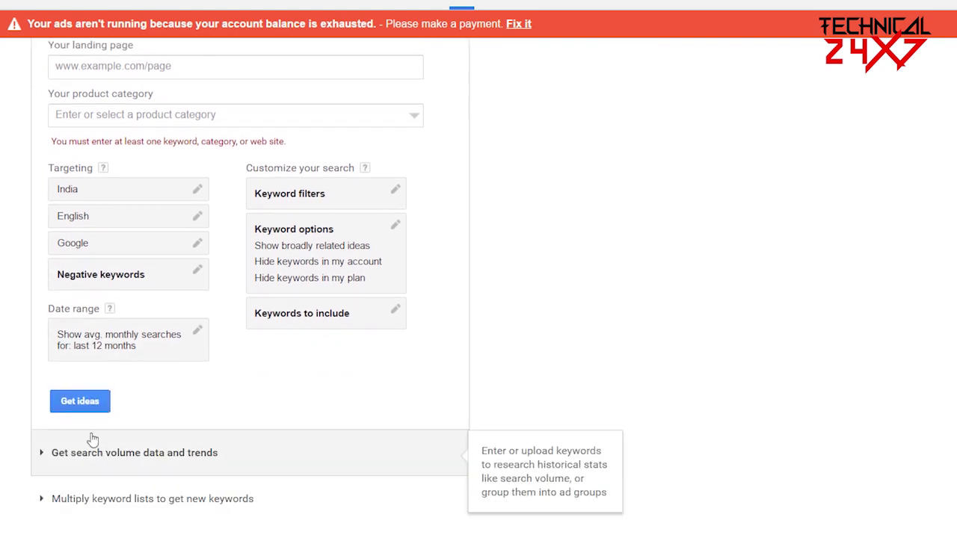
{"action": "left_click", "coordinate": [80, 403]}
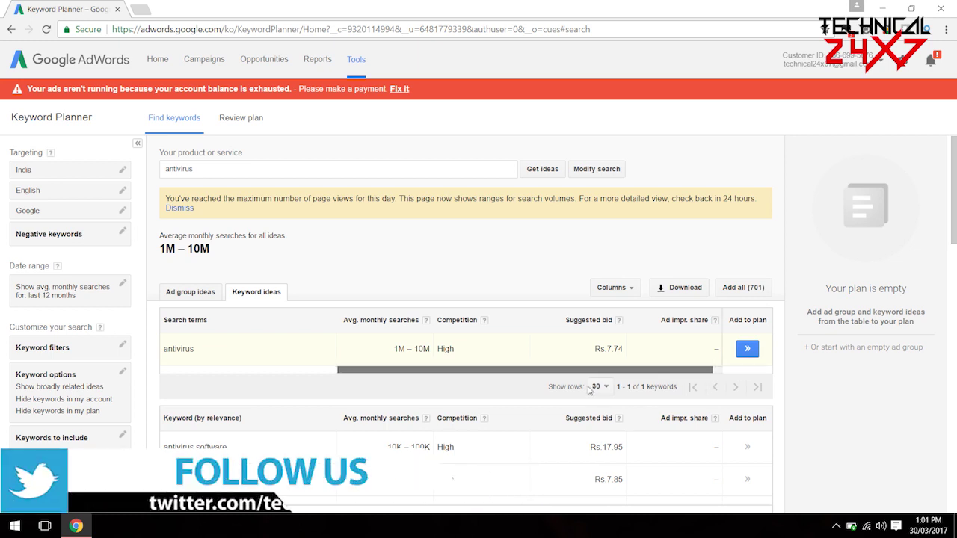
- Examine the average monthly searches and competition level for the search term "antivirus"
{"action": "left_click", "coordinate": [195, 169]}
{"action": "key", "text": "ctrl+a"}
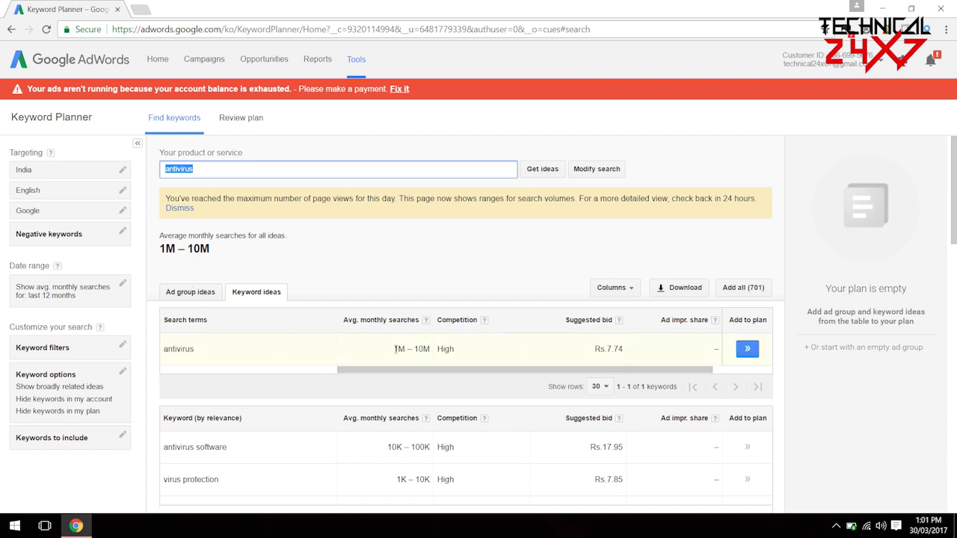
{"action": "left_click_drag", "start_coordinate": [396, 349], "coordinate": [431, 350]}
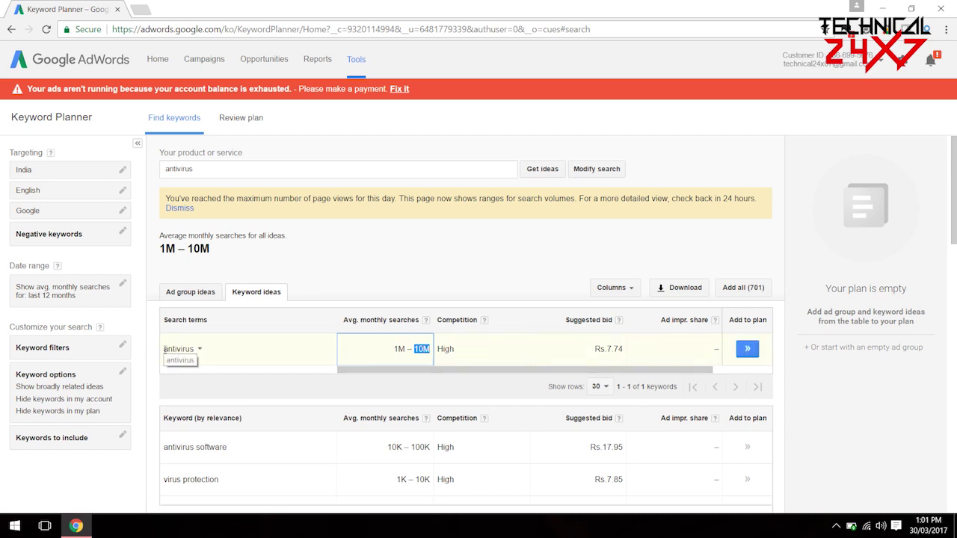
{"action": "left_click_drag", "start_coordinate": [395, 350], "coordinate": [431, 349]}
{"action": "left_click", "coordinate": [445, 348]}
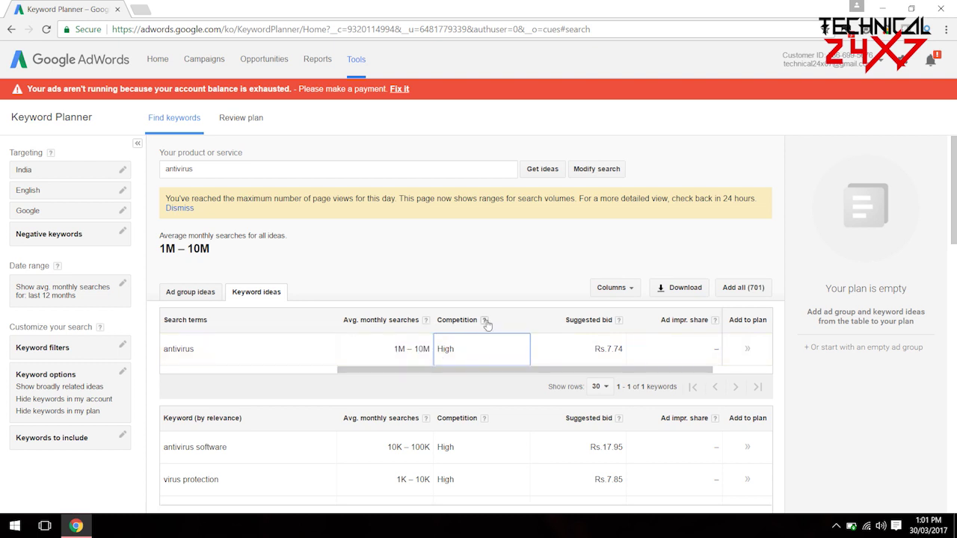
{"action": "mouse_move", "coordinate": [486, 322]}
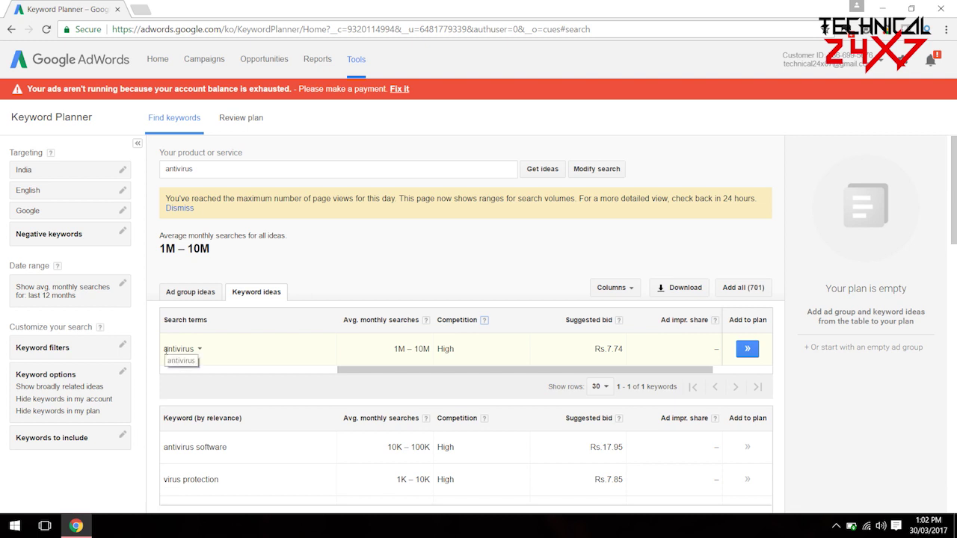
{"action": "left_click_drag", "start_coordinate": [165, 350], "coordinate": [195, 349]}
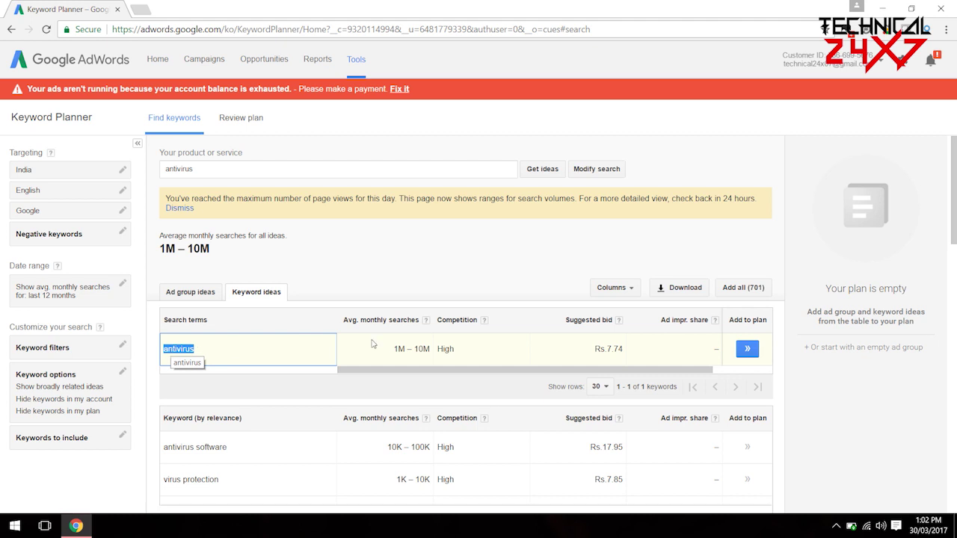
{"action": "left_click", "coordinate": [179, 371]}
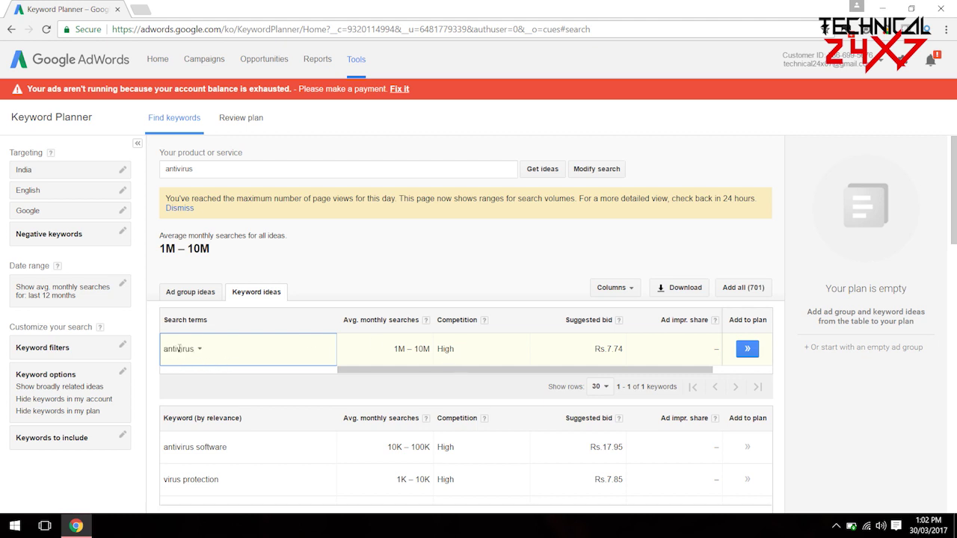
{"action": "left_click_drag", "start_coordinate": [438, 349], "coordinate": [459, 349]}
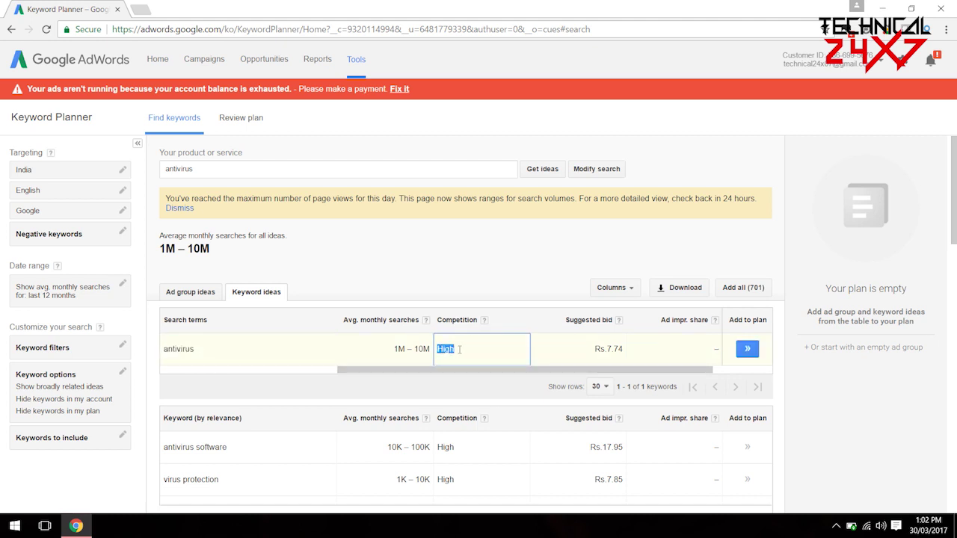
{"action": "left_click_drag", "start_coordinate": [394, 349], "coordinate": [429, 349]}
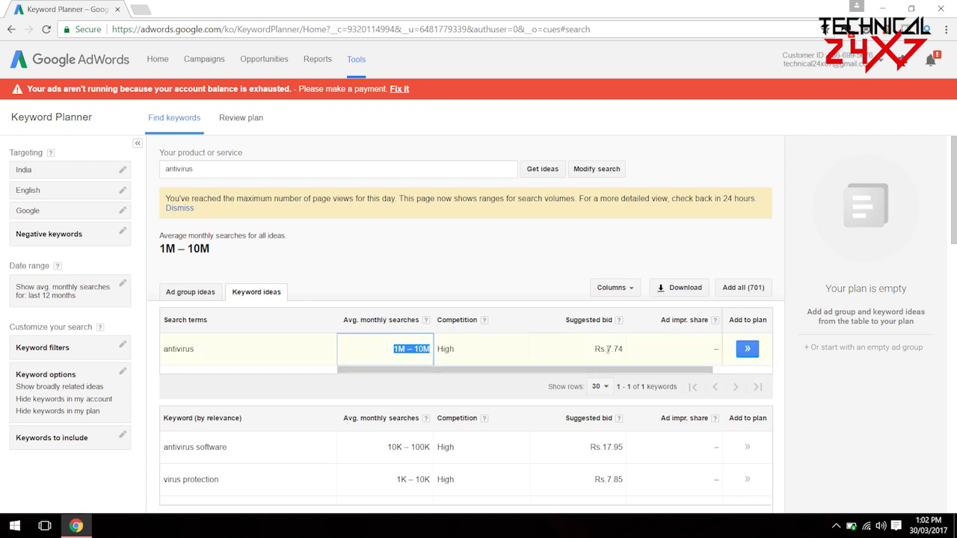
- Examine the suggested bid for "antivirus" and read the help explanation of how it is calculated
{"action": "left_click_drag", "start_coordinate": [608, 348], "coordinate": [628, 351]}
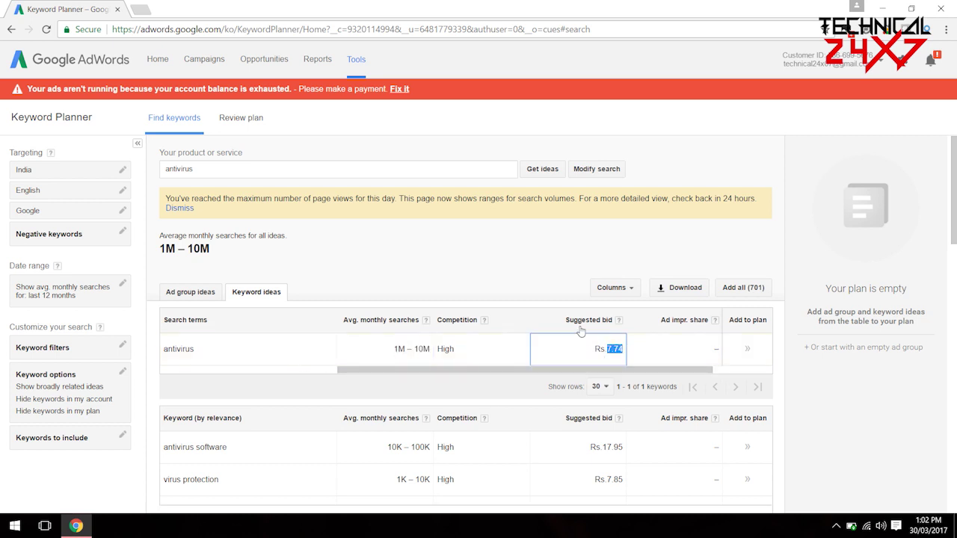
{"action": "left_click", "coordinate": [610, 346]}
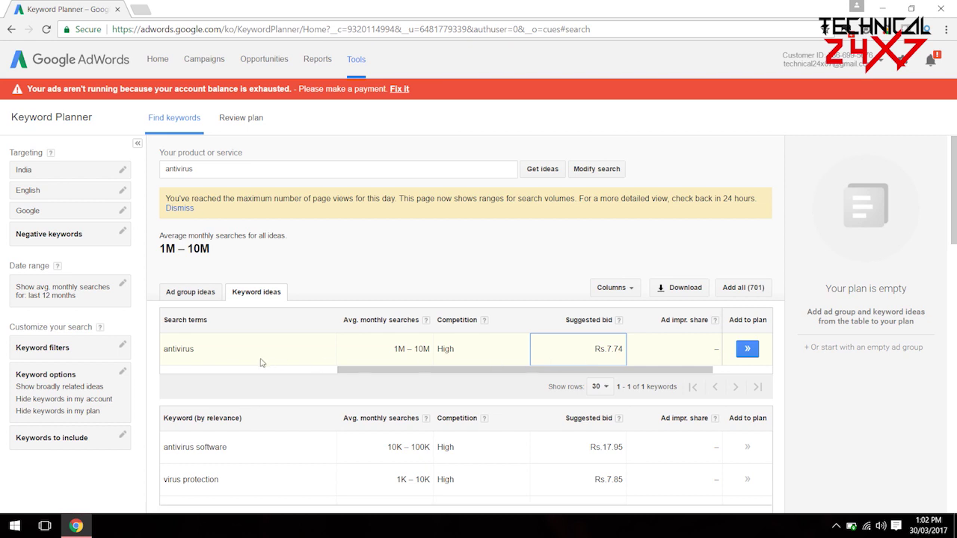
{"action": "left_click_drag", "start_coordinate": [165, 356], "coordinate": [192, 352]}
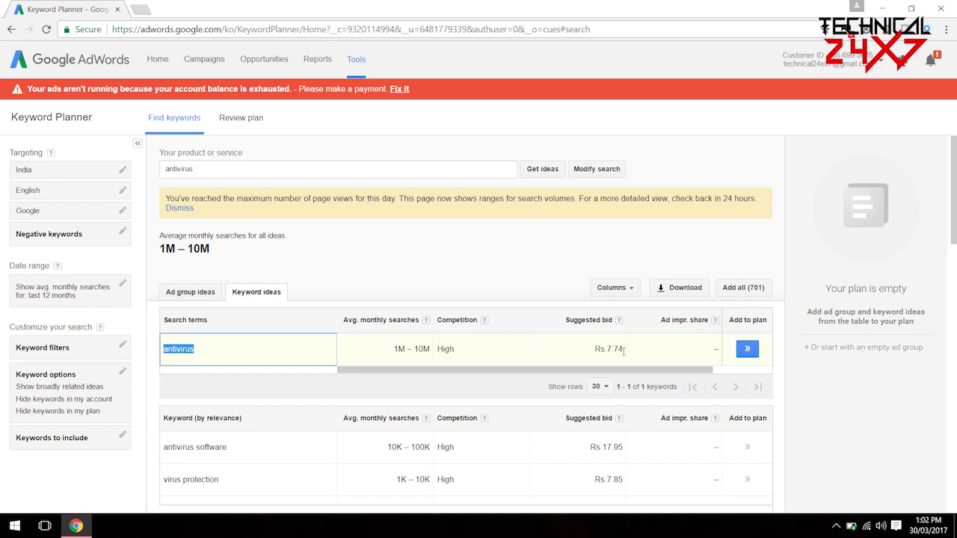
{"action": "left_click_drag", "start_coordinate": [609, 351], "coordinate": [624, 349]}
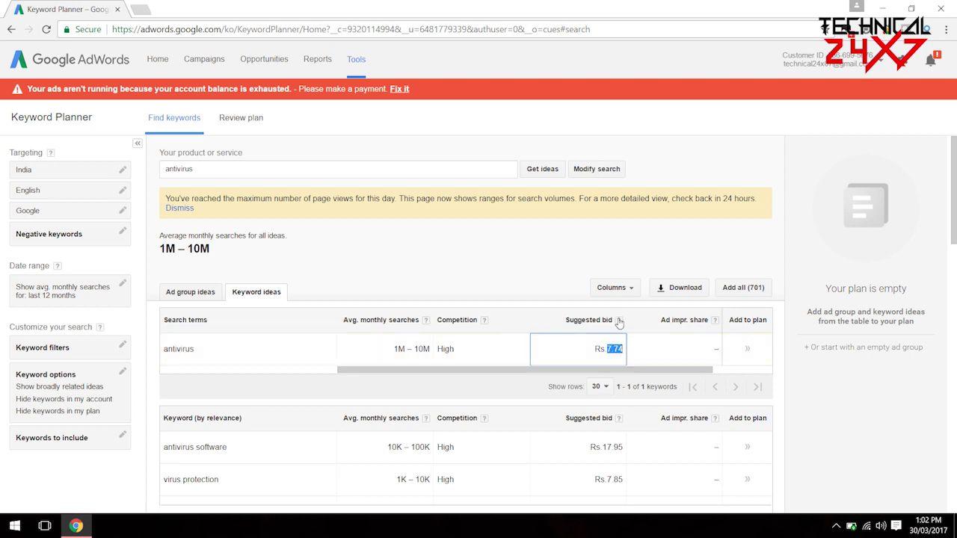
{"action": "mouse_move", "coordinate": [619, 323]}
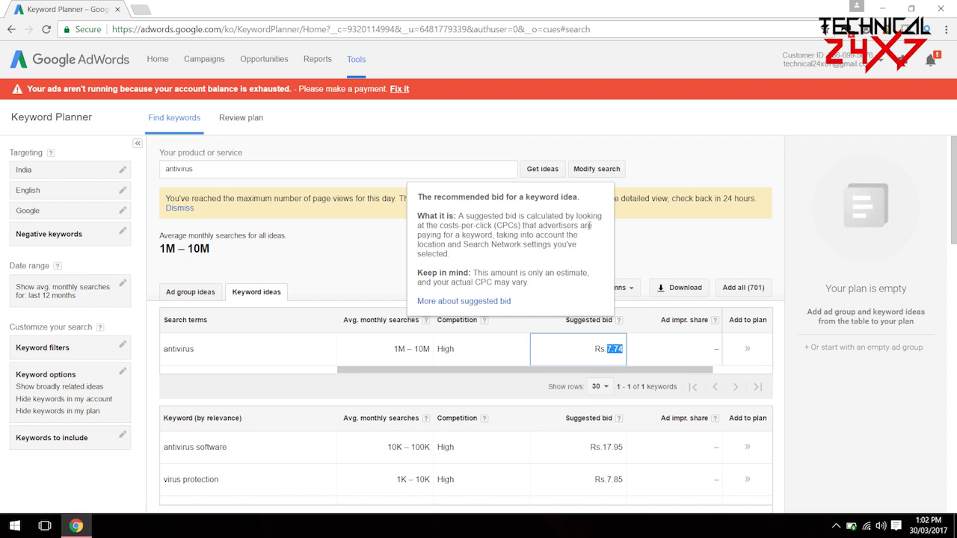
{"action": "left_click", "coordinate": [609, 353]}
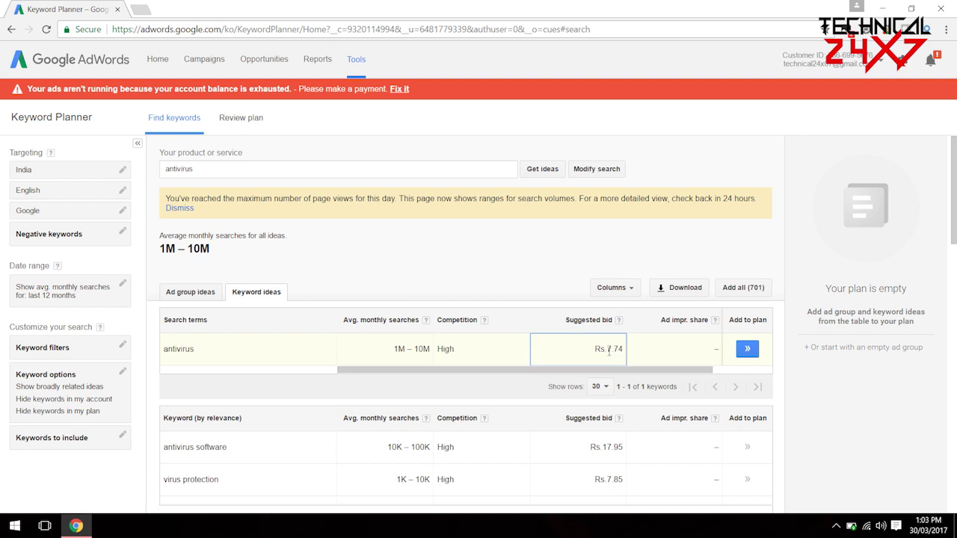
- Examine the search term "antivirus" together with its suggested bid amount
{"action": "left_click", "coordinate": [165, 348]}
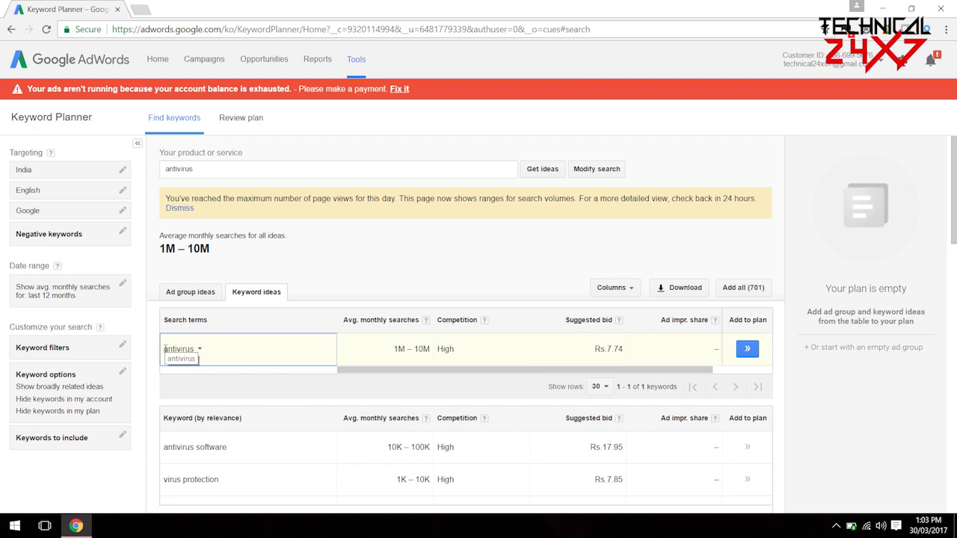
{"action": "left_click_drag", "start_coordinate": [165, 349], "coordinate": [196, 349]}
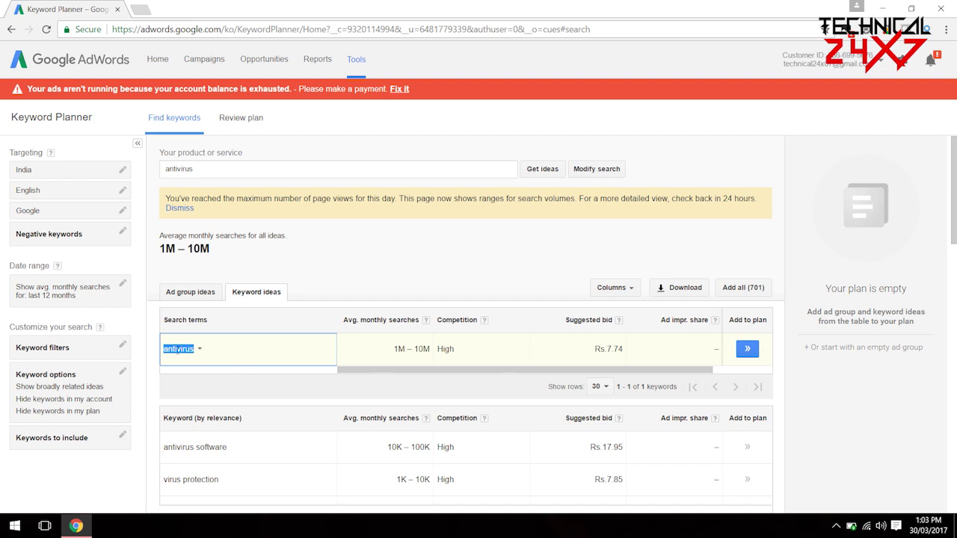
{"action": "left_click", "coordinate": [595, 350]}
{"action": "left_click_drag", "start_coordinate": [596, 350], "coordinate": [632, 353]}
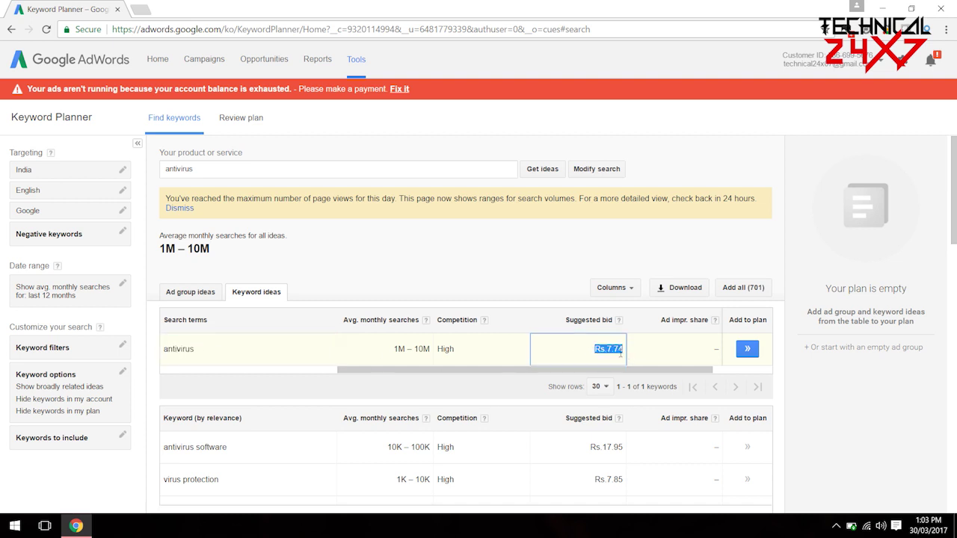
{"action": "left_click_drag", "start_coordinate": [165, 349], "coordinate": [195, 350]}
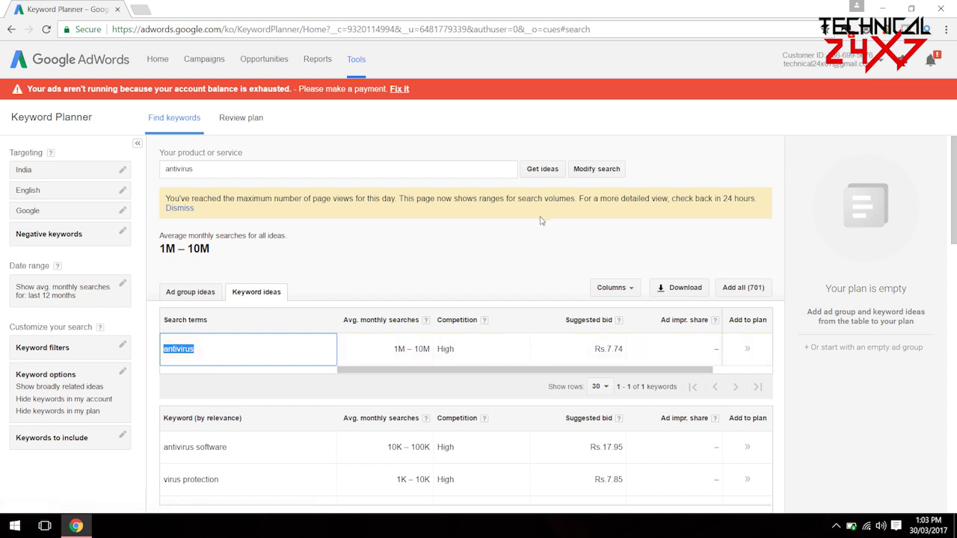
{"action": "left_click", "coordinate": [596, 348]}
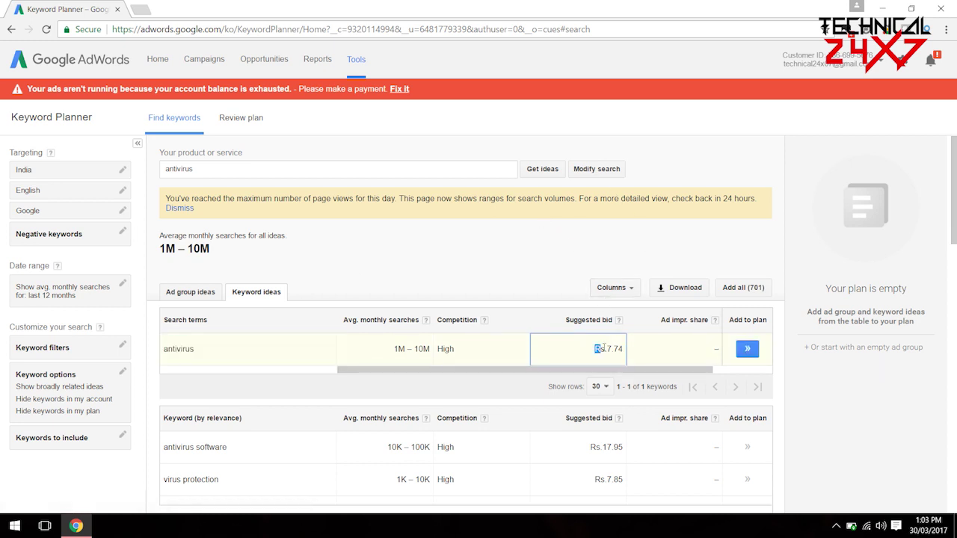
{"action": "left_click_drag", "start_coordinate": [596, 349], "coordinate": [622, 349]}
{"action": "left_click", "coordinate": [615, 348]}
{"action": "left_click_drag", "start_coordinate": [600, 348], "coordinate": [624, 349]}
{"action": "left_click_drag", "start_coordinate": [165, 349], "coordinate": [192, 349]}
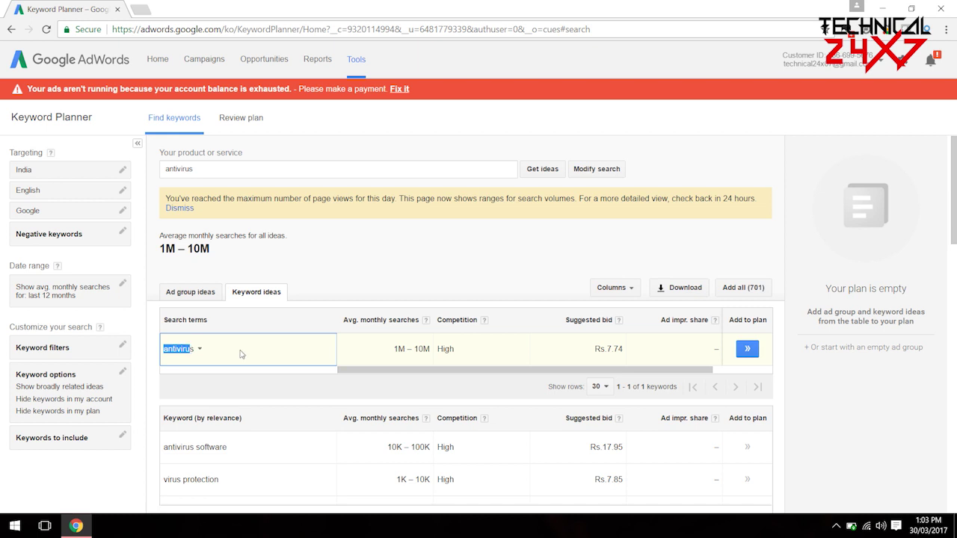
{"action": "double_click", "coordinate": [599, 349]}
{"action": "left_click_drag", "start_coordinate": [615, 350], "coordinate": [625, 349]}
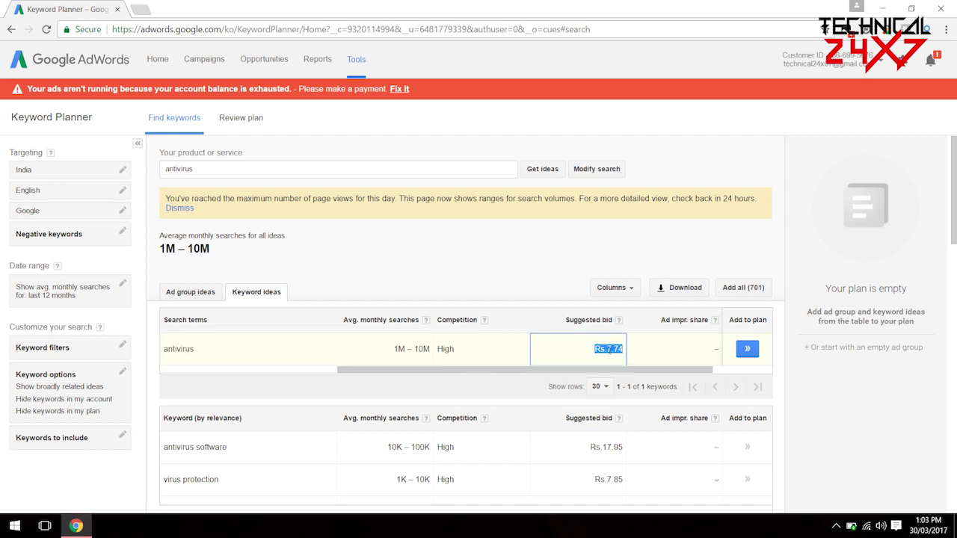
{"action": "left_click", "coordinate": [609, 349]}
{"action": "double_click", "coordinate": [609, 349]}
{"action": "left_click", "coordinate": [614, 349]}
{"action": "left_click_drag", "start_coordinate": [606, 350], "coordinate": [625, 349]}
{"action": "left_click", "coordinate": [622, 349]}
{"action": "left_click_drag", "start_coordinate": [607, 350], "coordinate": [625, 349]}
{"action": "left_click", "coordinate": [608, 350]}
{"action": "left_click_drag", "start_coordinate": [606, 349], "coordinate": [623, 349]}
{"action": "left_click", "coordinate": [609, 349]}
{"action": "left_click_drag", "start_coordinate": [608, 349], "coordinate": [625, 350]}
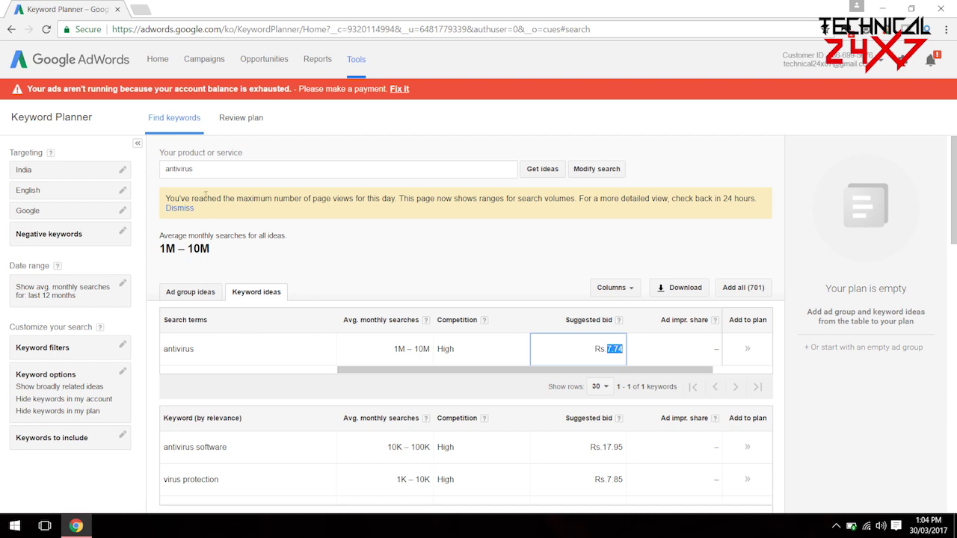
{"action": "left_click_drag", "start_coordinate": [197, 169], "coordinate": [151, 171]}
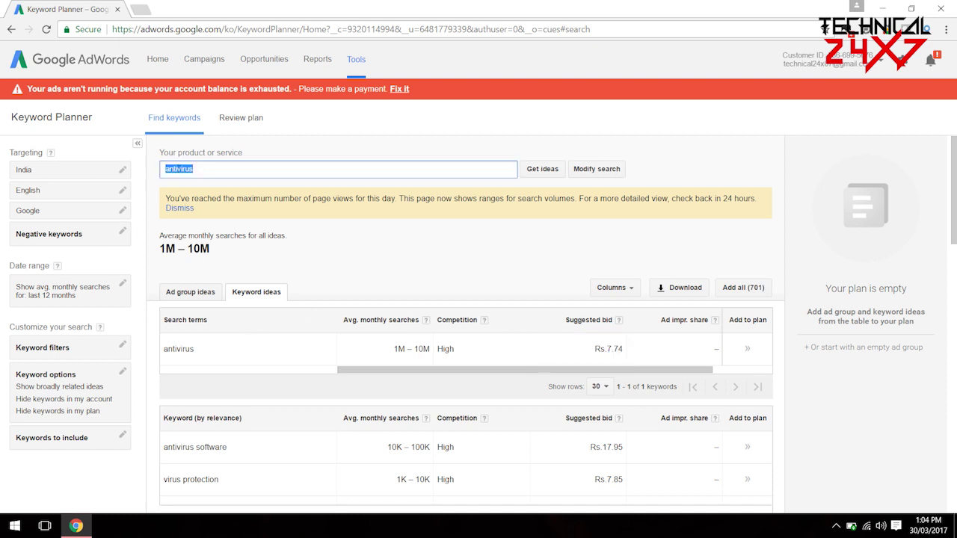
{"action": "left_click", "coordinate": [177, 169]}
- Sort the related keyword ideas by average monthly searches, highest first
{"action": "scroll", "coordinate": [352, 273], "scroll_direction": "down", "scroll_amount": 3}
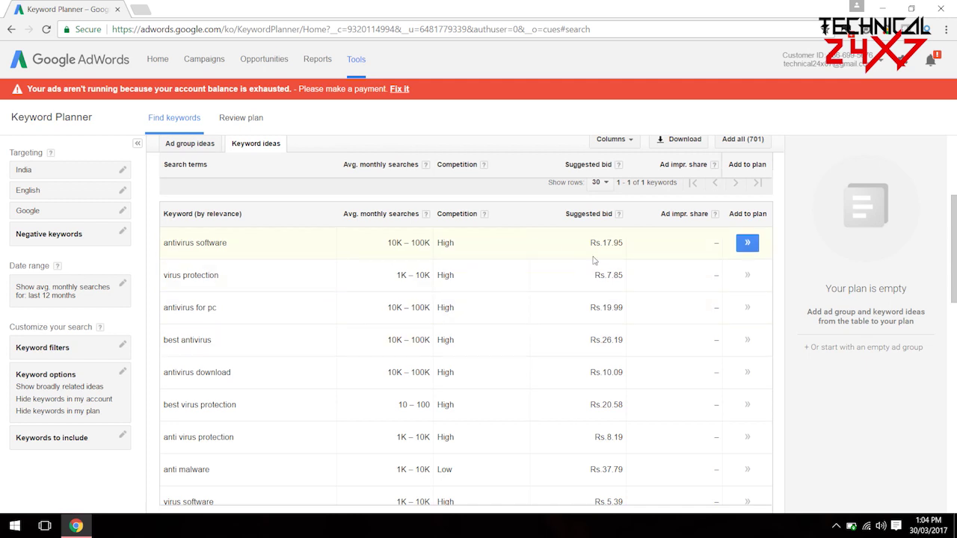
{"action": "scroll", "coordinate": [523, 337], "scroll_direction": "down", "scroll_amount": 2}
{"action": "scroll", "coordinate": [437, 370], "scroll_direction": "up", "scroll_amount": 3}
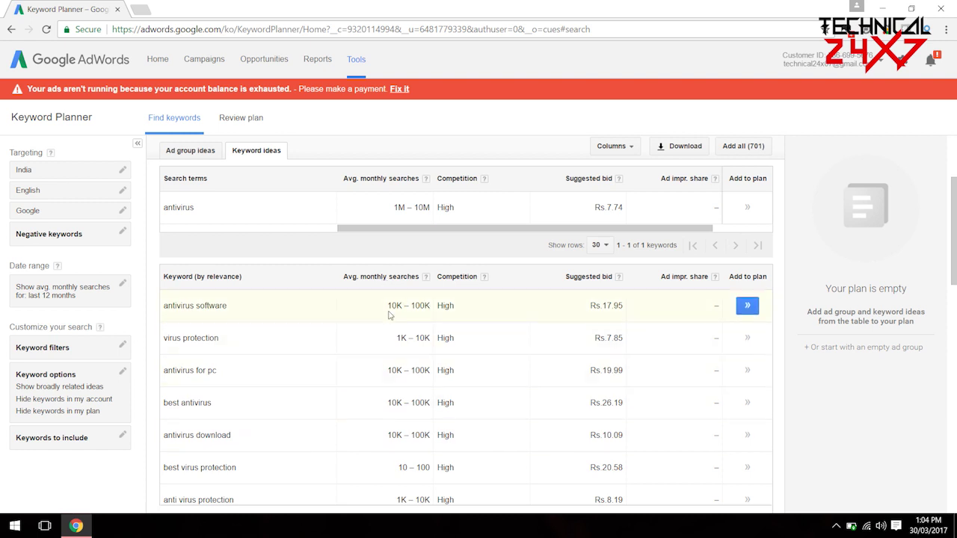
{"action": "left_click", "coordinate": [389, 280]}
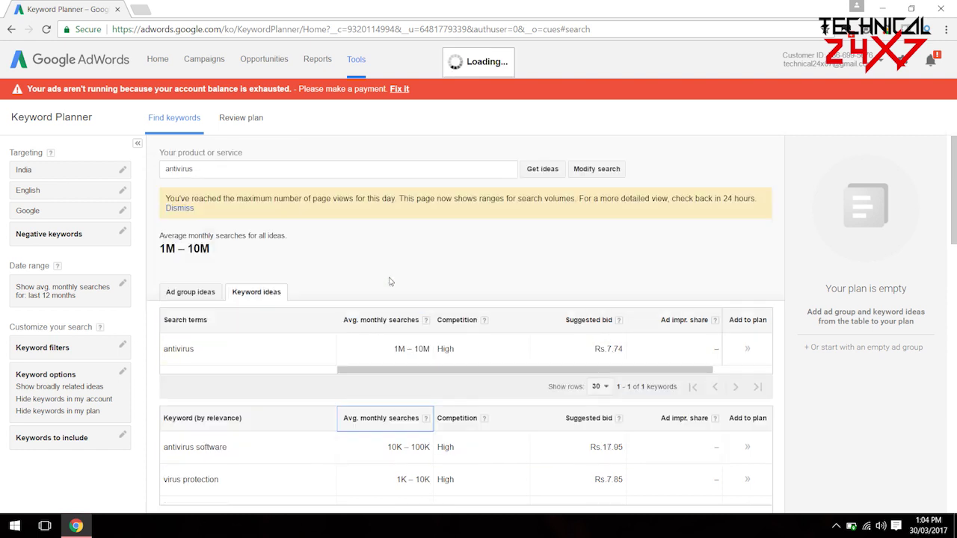
- Review the sorted keyword ideas and examine the entry for "free antivirus"
{"action": "scroll", "coordinate": [335, 285], "scroll_direction": "down", "scroll_amount": 4}
{"action": "scroll", "coordinate": [277, 274], "scroll_direction": "up", "scroll_amount": 2}
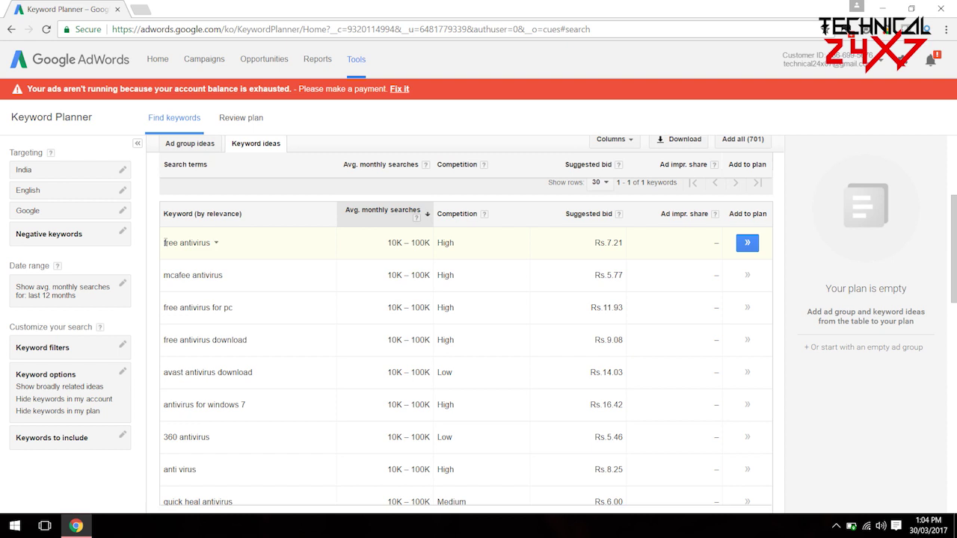
{"action": "left_click_drag", "start_coordinate": [165, 242], "coordinate": [209, 241]}
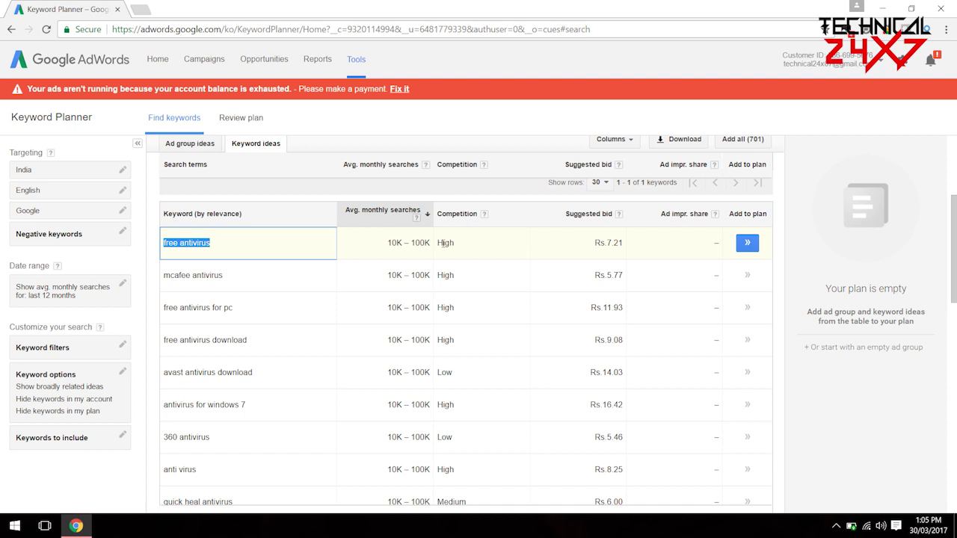
{"action": "left_click", "coordinate": [173, 244]}
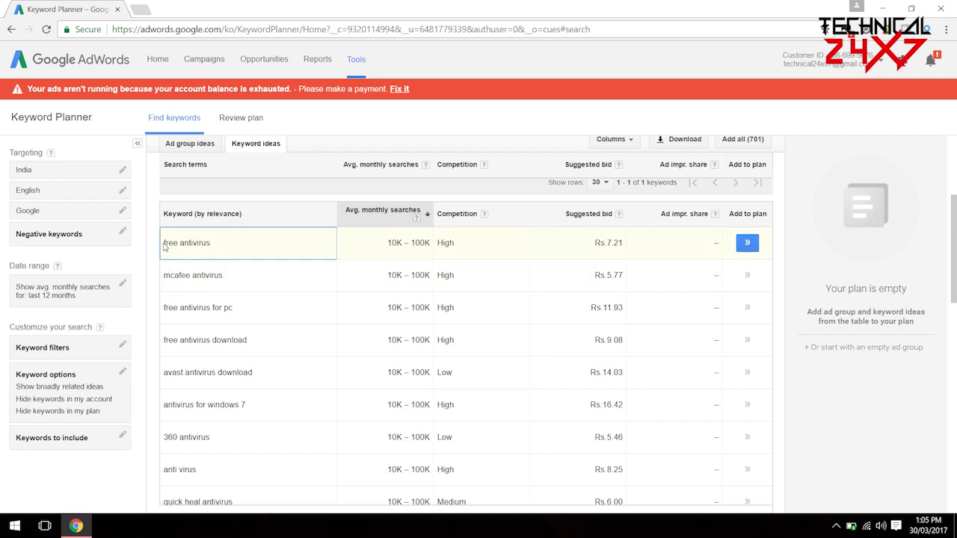
{"action": "left_click_drag", "start_coordinate": [164, 246], "coordinate": [208, 243]}
{"action": "left_click", "coordinate": [205, 241]}
{"action": "double_click", "coordinate": [196, 241]}
{"action": "left_click", "coordinate": [190, 239]}
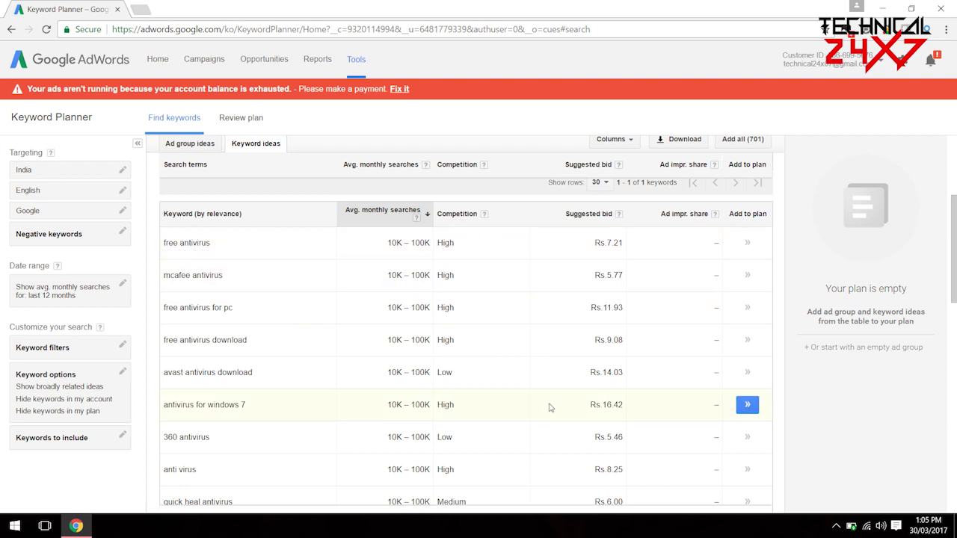
- Examine the average monthly searches, competition and suggested bid for the keyword idea "avast antivirus download"
{"action": "scroll", "coordinate": [438, 362], "scroll_direction": "down", "scroll_amount": 2}
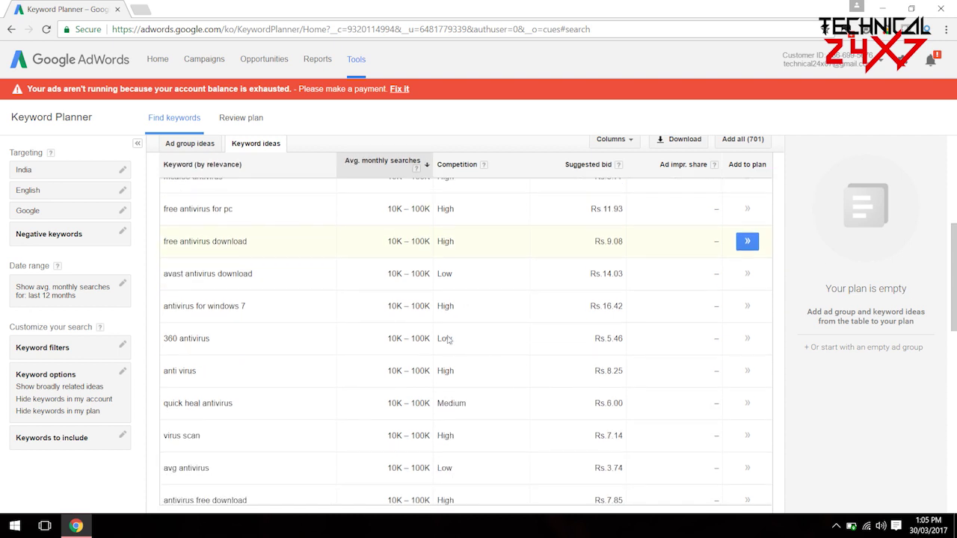
{"action": "left_click_drag", "start_coordinate": [164, 247], "coordinate": [254, 251]}
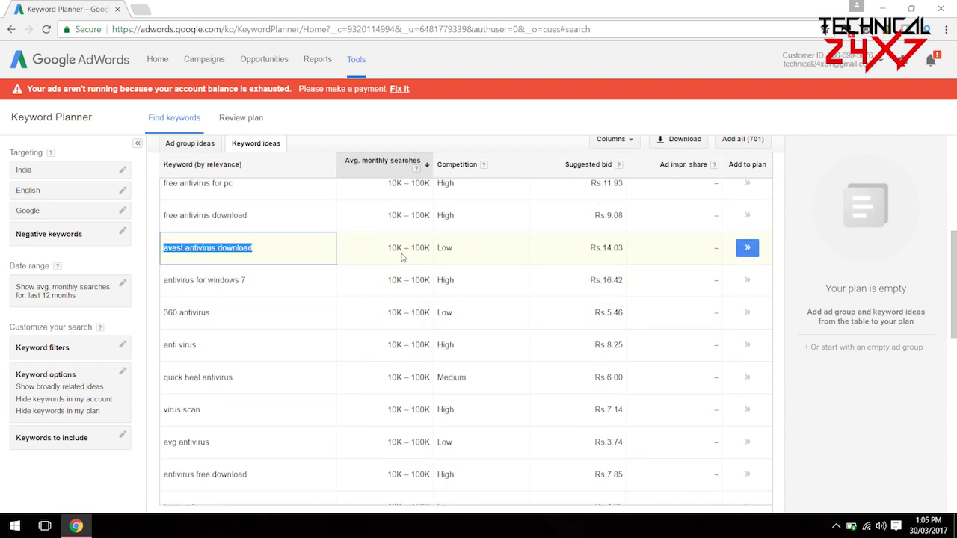
{"action": "left_click_drag", "start_coordinate": [389, 247], "coordinate": [453, 250]}
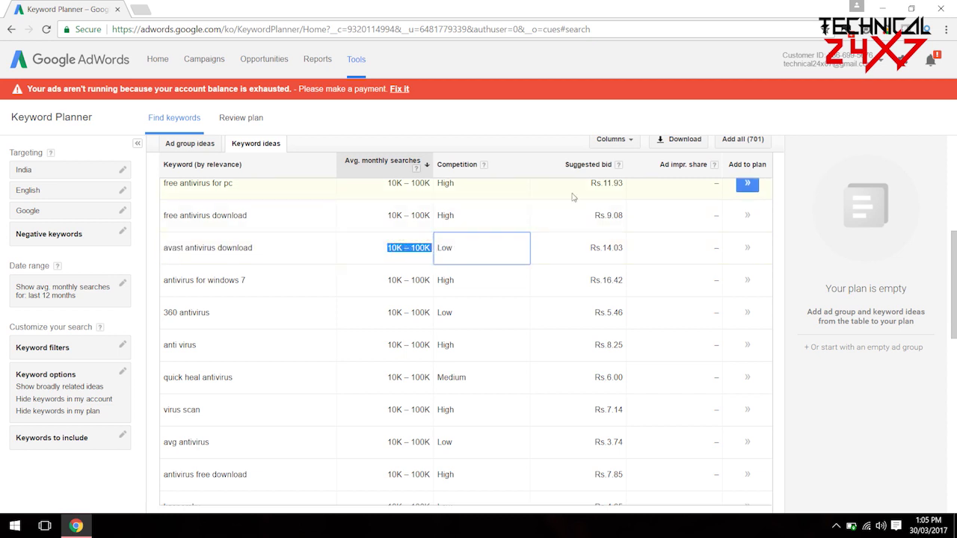
{"action": "left_click_drag", "start_coordinate": [604, 248], "coordinate": [625, 248]}
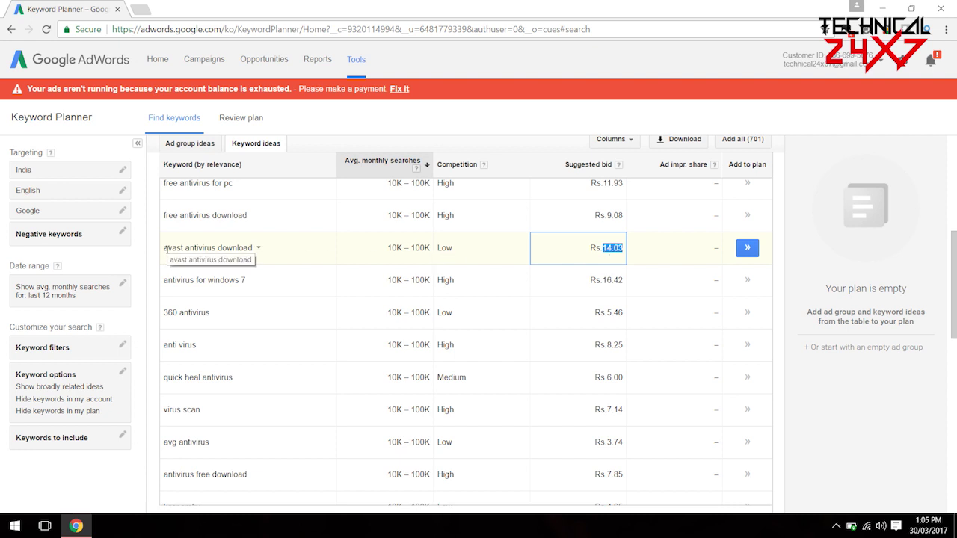
{"action": "left_click_drag", "start_coordinate": [164, 248], "coordinate": [252, 249]}
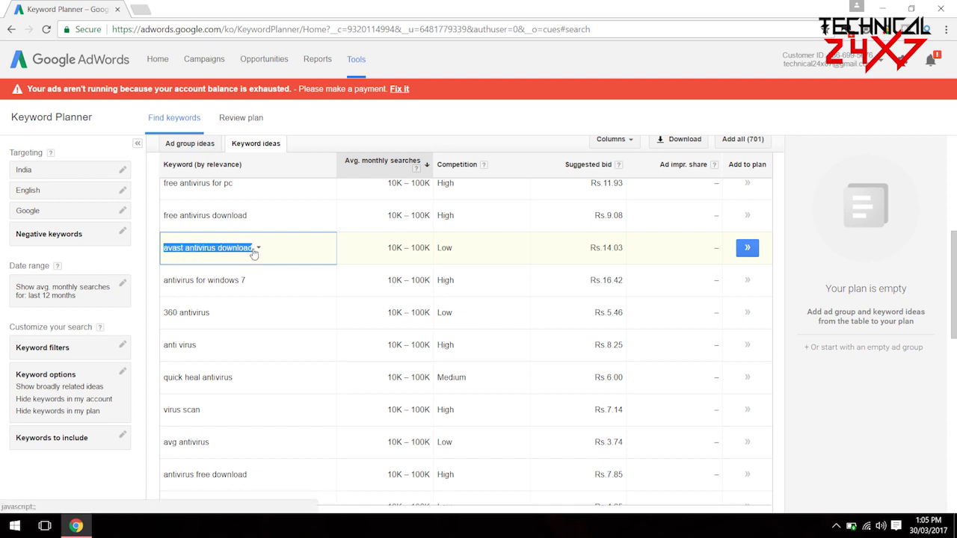
{"action": "left_click", "coordinate": [241, 250]}
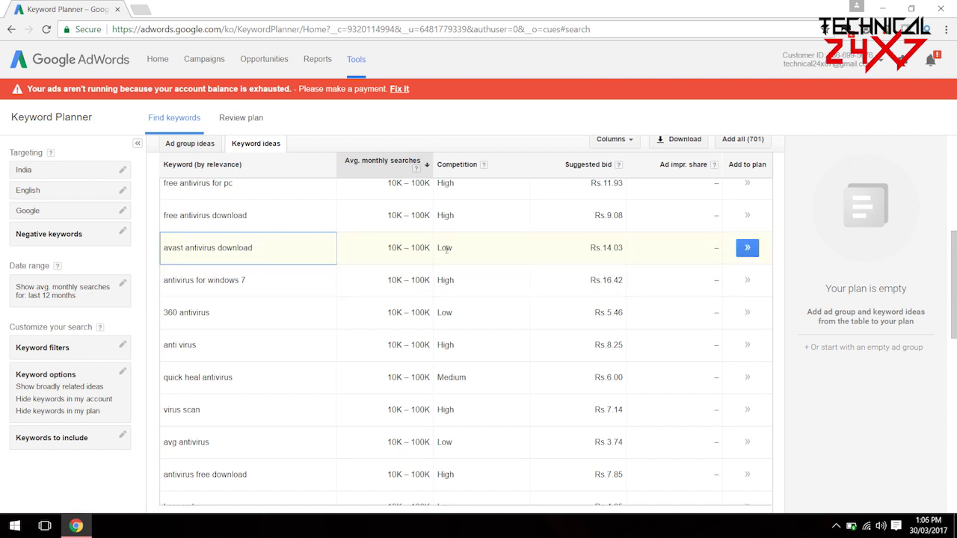
{"action": "left_click_drag", "start_coordinate": [446, 250], "coordinate": [449, 245]}
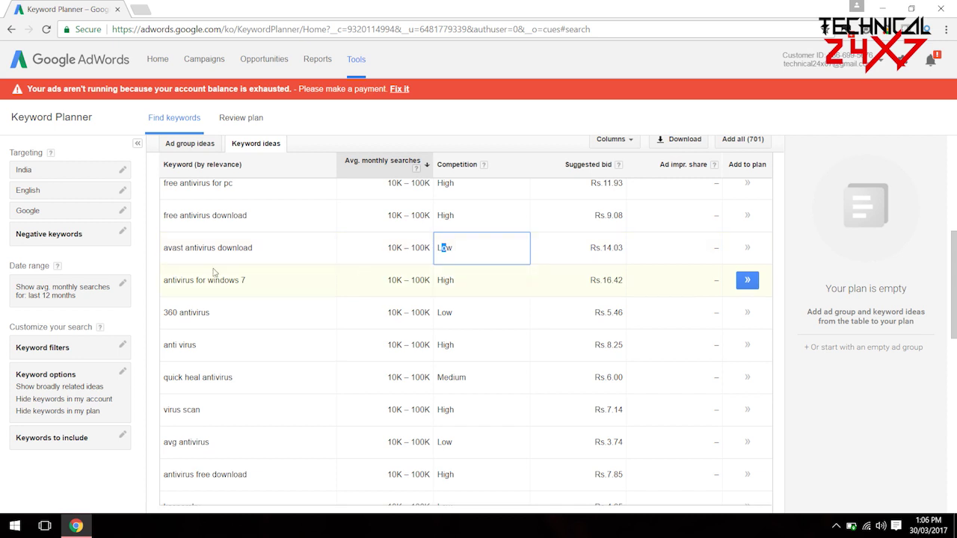
{"action": "left_click_drag", "start_coordinate": [164, 247], "coordinate": [254, 248]}
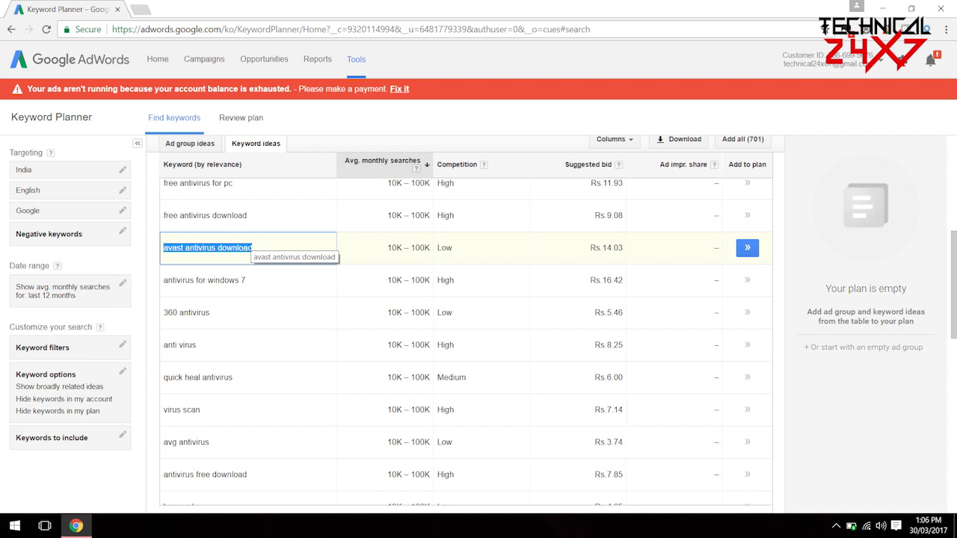
{"action": "left_click", "coordinate": [250, 247]}
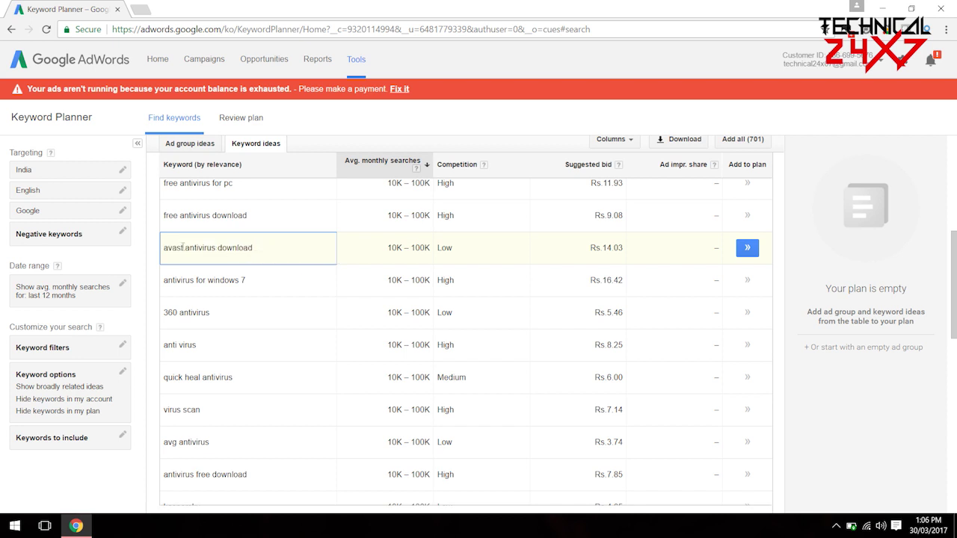
{"action": "left_click_drag", "start_coordinate": [602, 248], "coordinate": [626, 246]}
{"action": "left_click", "coordinate": [604, 249]}
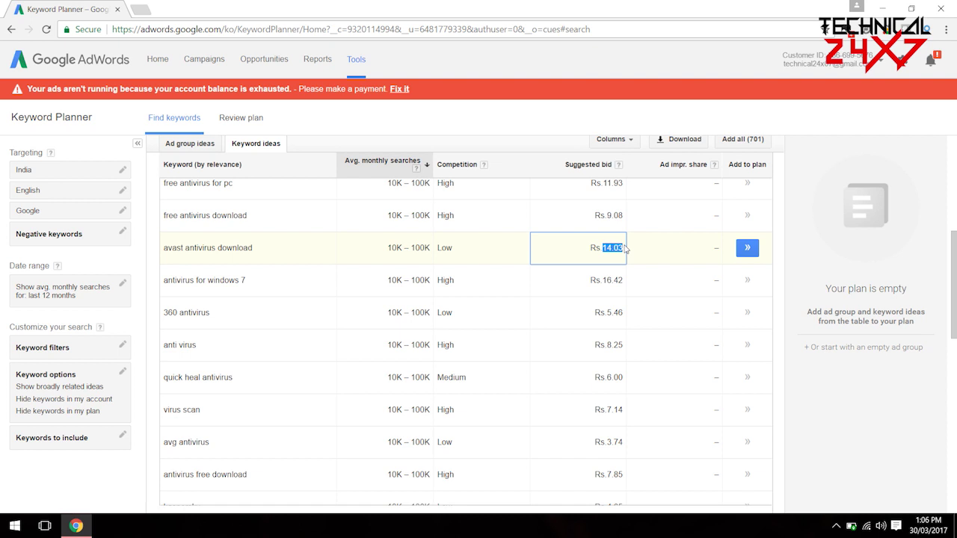
{"action": "left_click_drag", "start_coordinate": [603, 247], "coordinate": [625, 246]}
{"action": "left_click_drag", "start_coordinate": [163, 247], "coordinate": [196, 247]}
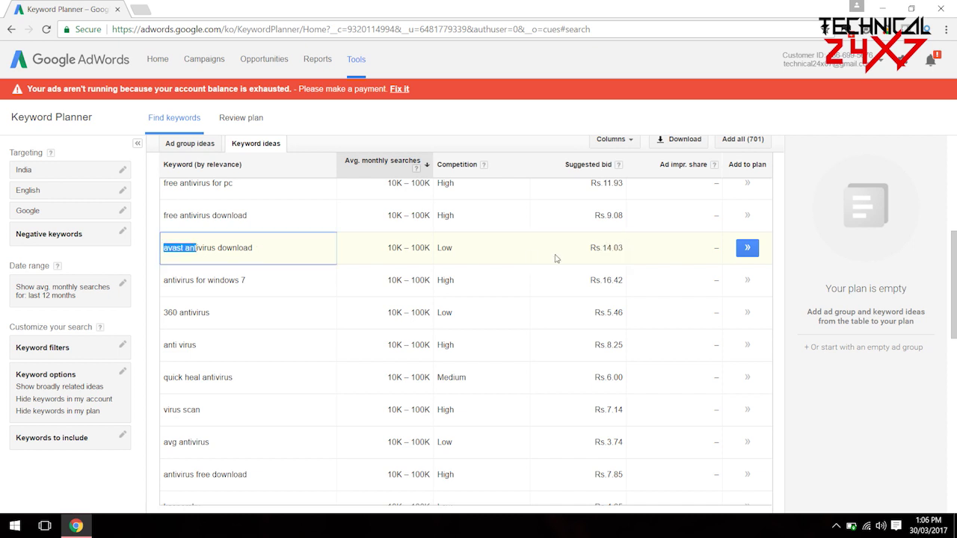
{"action": "left_click_drag", "start_coordinate": [590, 248], "coordinate": [633, 248]}
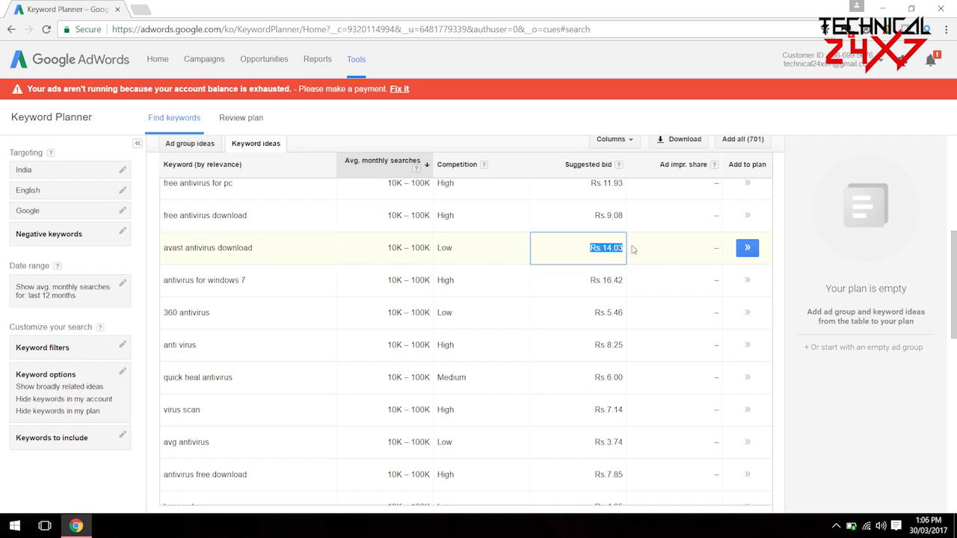
{"action": "left_click", "coordinate": [608, 250]}
- Return to the Keyword Planner start page and clear the product or service entry from the new keyword search form
{"action": "scroll", "coordinate": [299, 284], "scroll_direction": "up", "scroll_amount": 1}
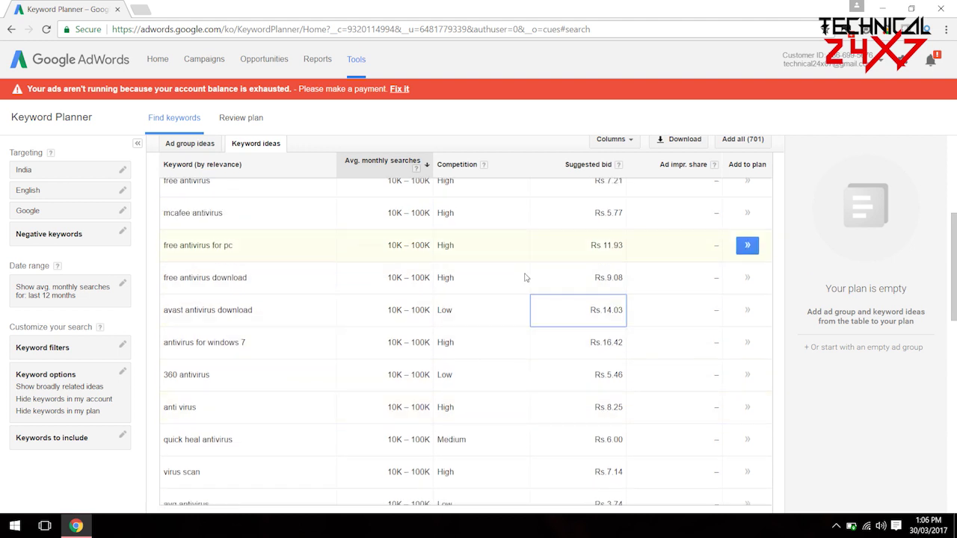
{"action": "scroll", "coordinate": [455, 344], "scroll_direction": "up", "scroll_amount": 4}
{"action": "scroll", "coordinate": [454, 344], "scroll_direction": "up", "scroll_amount": 1}
{"action": "scroll", "coordinate": [396, 261], "scroll_direction": "up", "scroll_amount": 1}
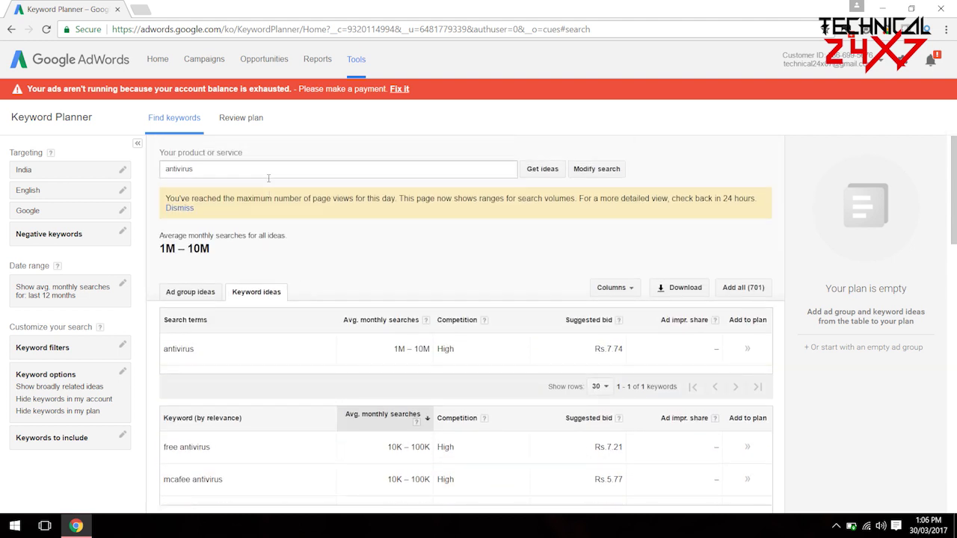
{"action": "scroll", "coordinate": [386, 248], "scroll_direction": "down", "scroll_amount": 3}
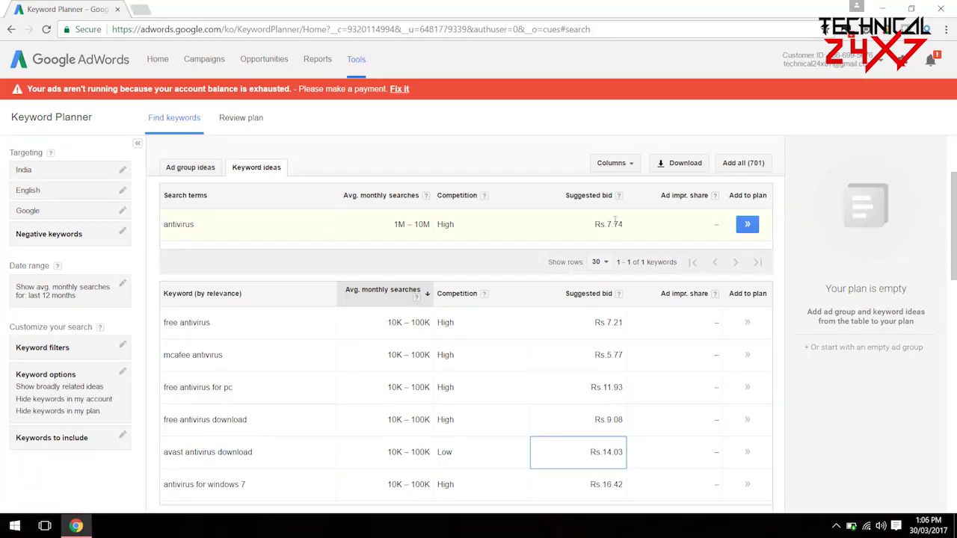
{"action": "scroll", "coordinate": [423, 232], "scroll_direction": "up", "scroll_amount": 3}
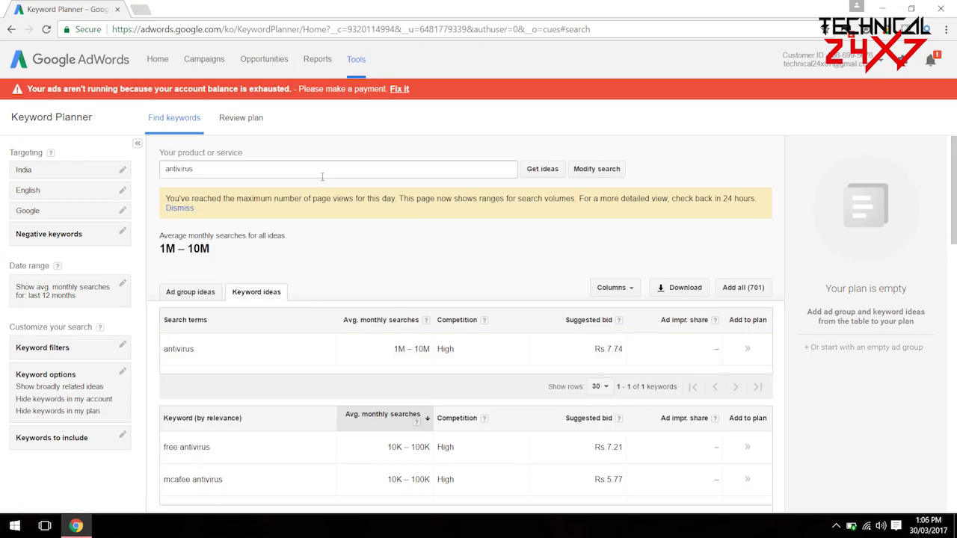
{"action": "left_click", "coordinate": [11, 30]}
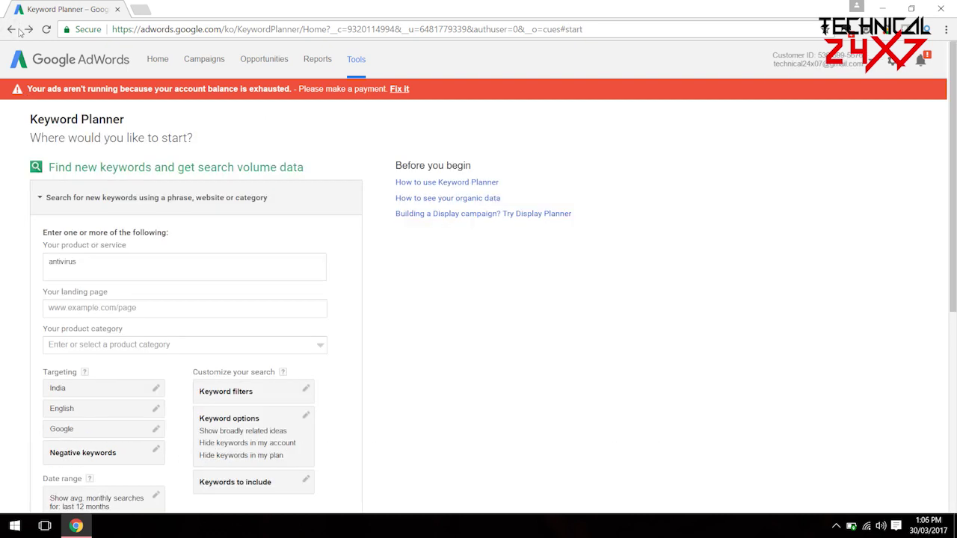
{"action": "left_click_drag", "start_coordinate": [116, 269], "coordinate": [7, 265]}
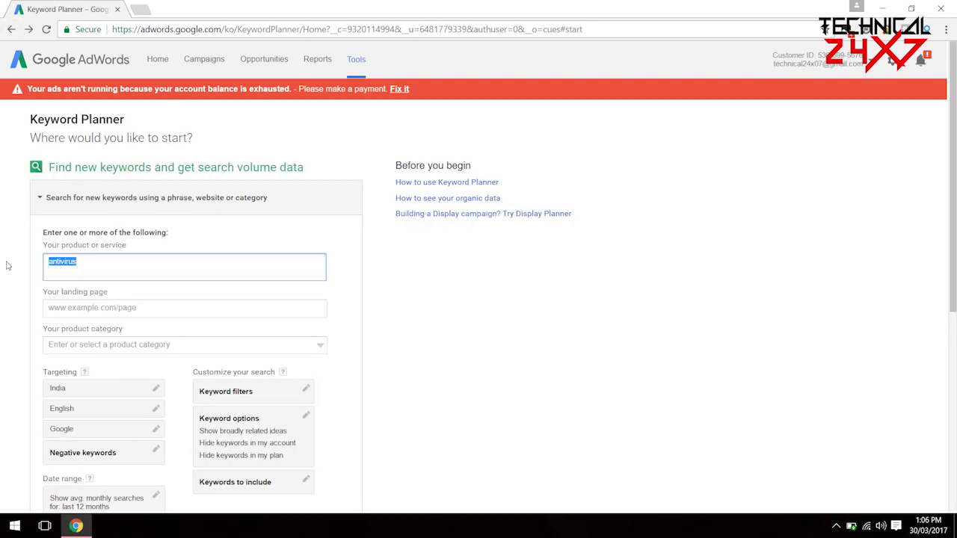
{"action": "key", "text": "BackSpace"}
{"action": "scroll", "coordinate": [6, 256], "scroll_direction": "down", "scroll_amount": 3}
{"action": "scroll", "coordinate": [6, 256], "scroll_direction": "up", "scroll_amount": 3}
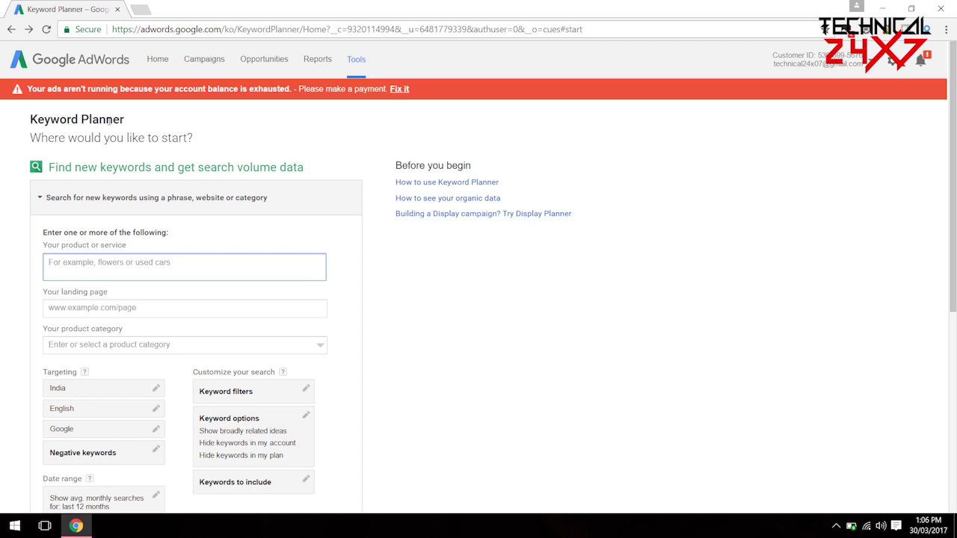
- Choose the product category Beauty & Personal Care > Nail Care in the new keyword search and get its keyword ideas
{"action": "scroll", "coordinate": [5, 278], "scroll_direction": "down", "scroll_amount": 1}
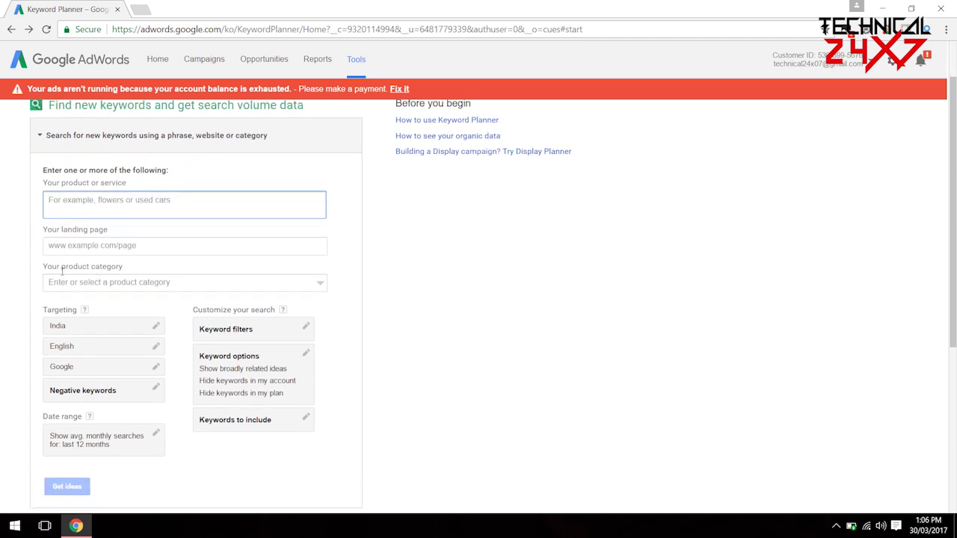
{"action": "left_click_drag", "start_coordinate": [44, 271], "coordinate": [124, 270]}
{"action": "left_click", "coordinate": [133, 282]}
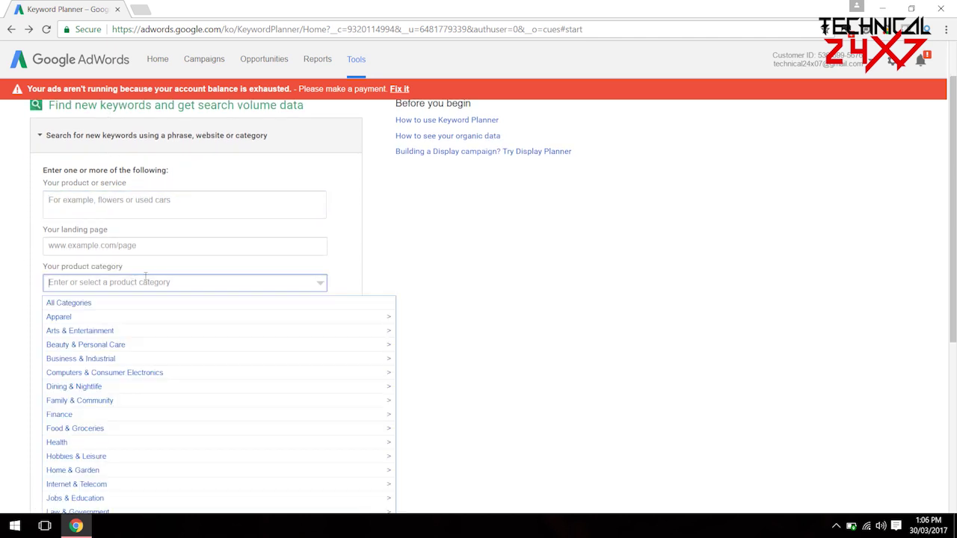
{"action": "scroll", "coordinate": [145, 277], "scroll_direction": "down", "scroll_amount": 2}
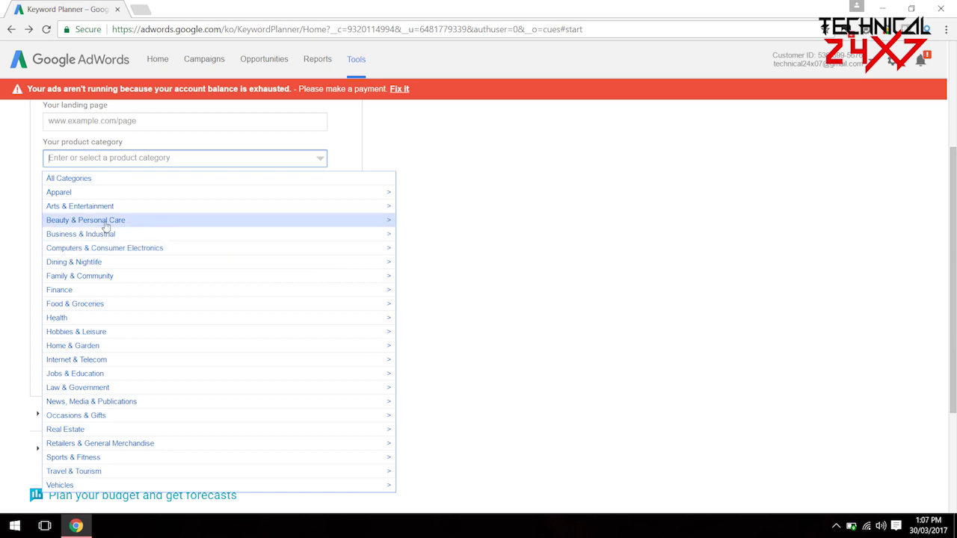
{"action": "left_click", "coordinate": [75, 223]}
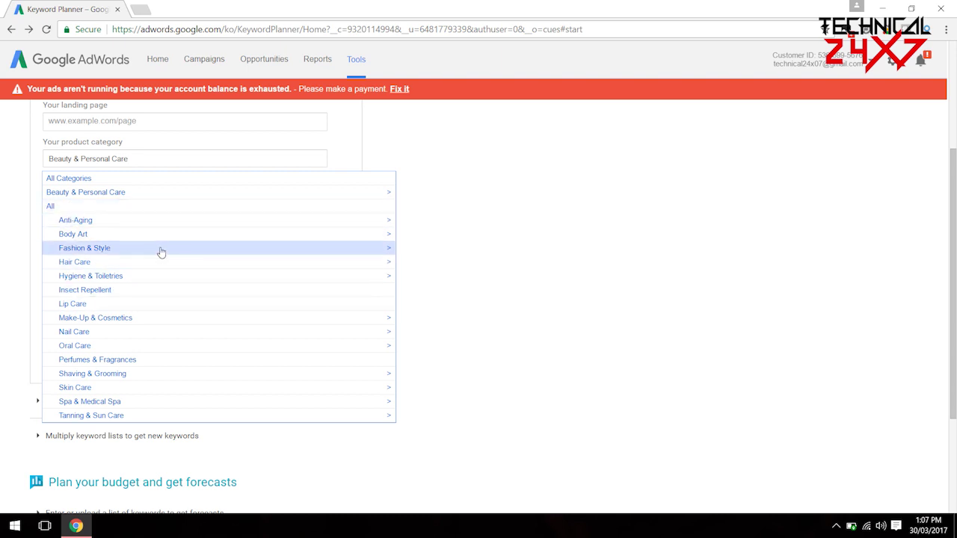
{"action": "left_click", "coordinate": [87, 335]}
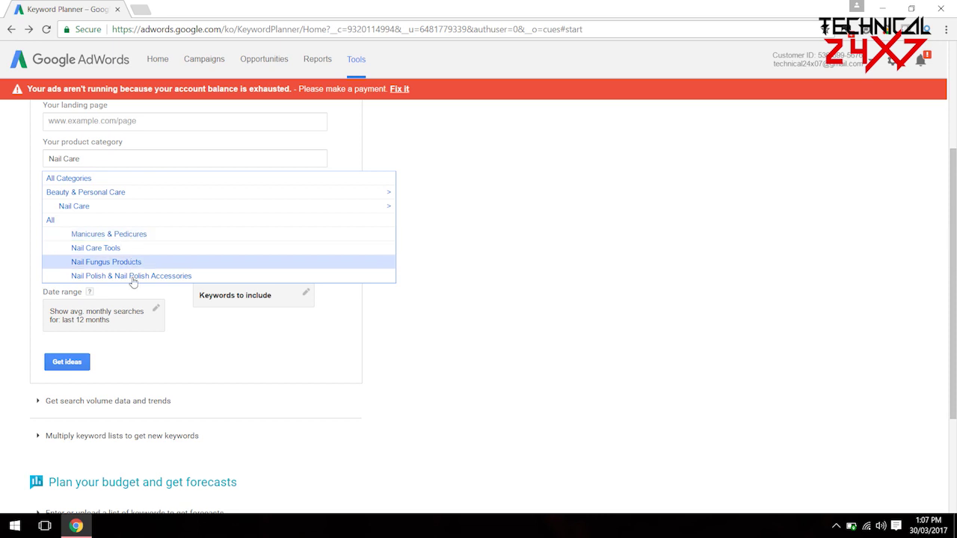
{"action": "left_click", "coordinate": [64, 363]}
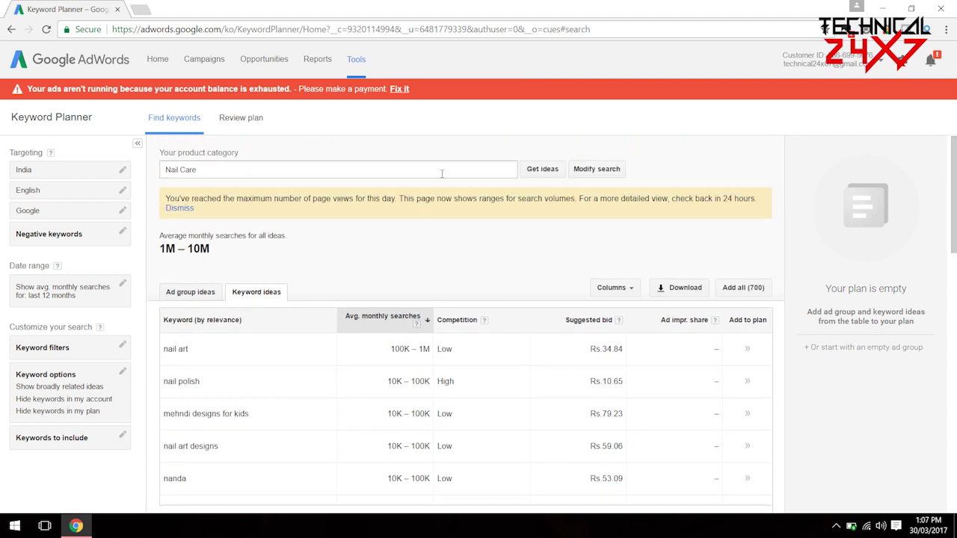
- Examine the average monthly searches, competition and suggested bid for the keyword idea "nail art"
{"action": "scroll", "coordinate": [344, 273], "scroll_direction": "down", "scroll_amount": 1}
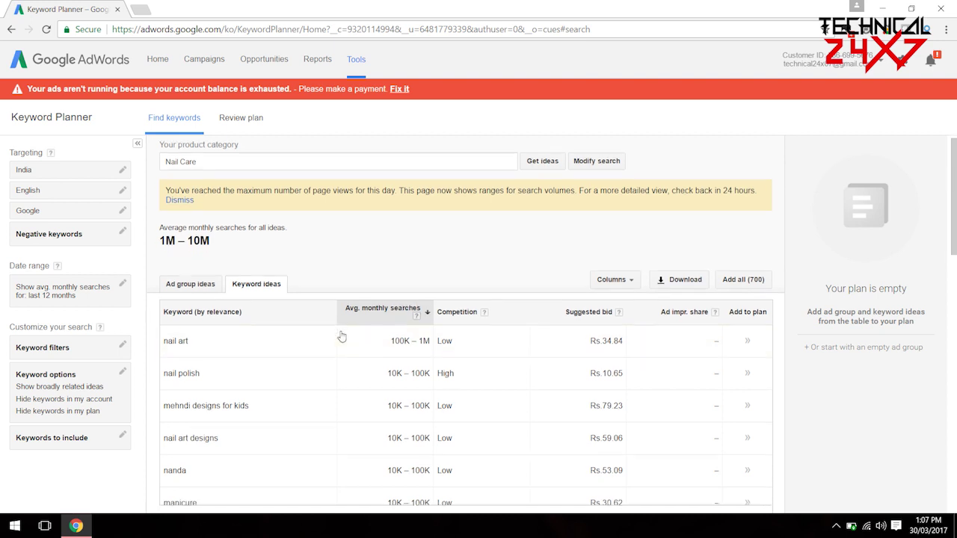
{"action": "left_click_drag", "start_coordinate": [166, 291], "coordinate": [190, 289]}
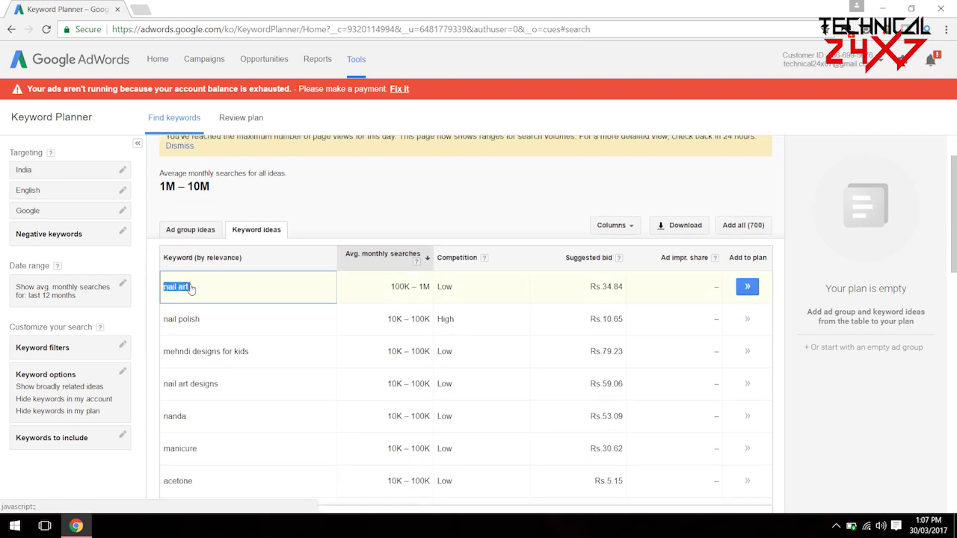
{"action": "left_click_drag", "start_coordinate": [390, 287], "coordinate": [429, 285]}
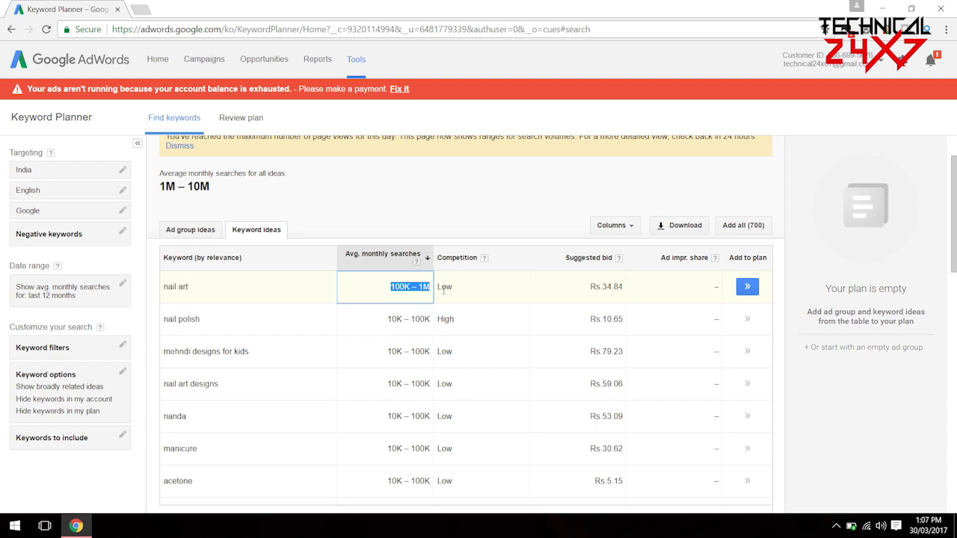
{"action": "left_click_drag", "start_coordinate": [436, 287], "coordinate": [451, 286]}
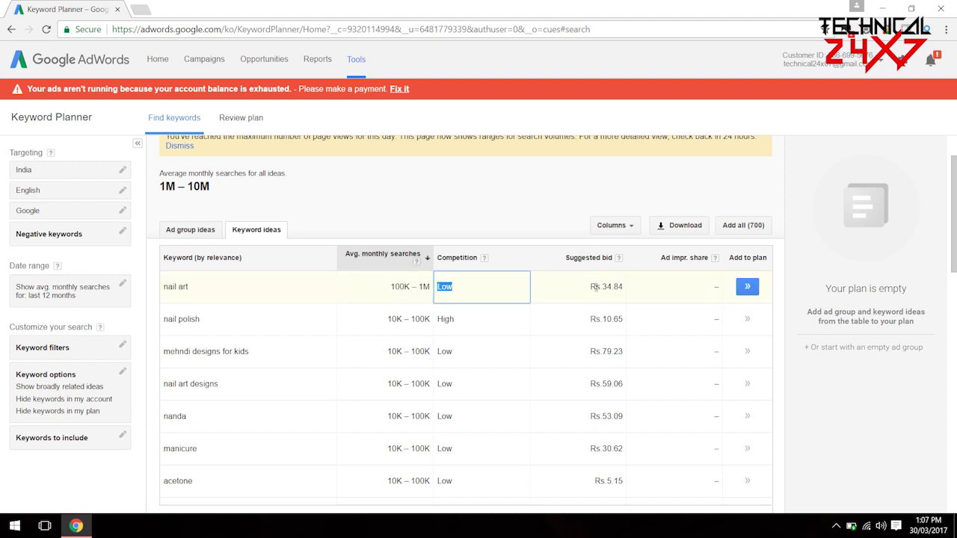
{"action": "left_click_drag", "start_coordinate": [602, 287], "coordinate": [627, 284]}
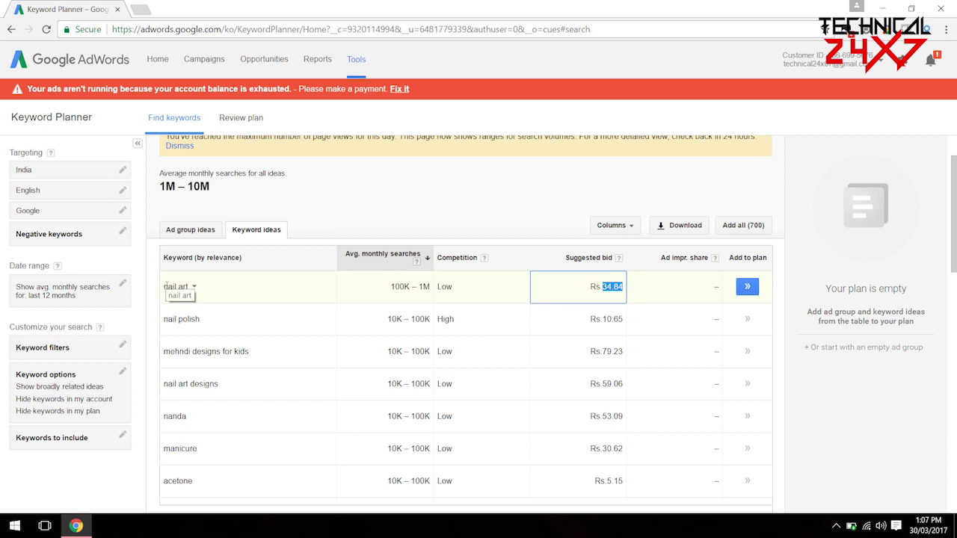
{"action": "left_click_drag", "start_coordinate": [164, 286], "coordinate": [192, 285]}
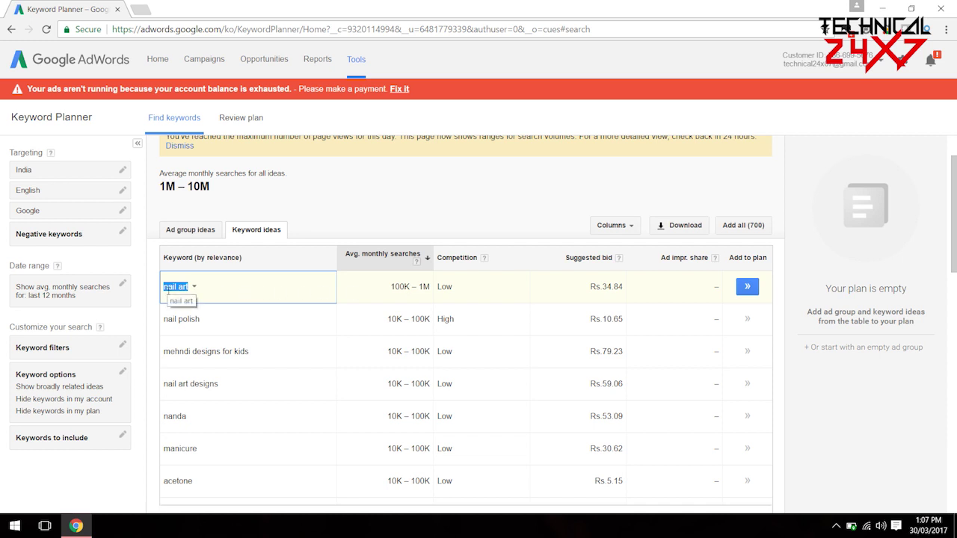
{"action": "left_click_drag", "start_coordinate": [391, 287], "coordinate": [437, 288]}
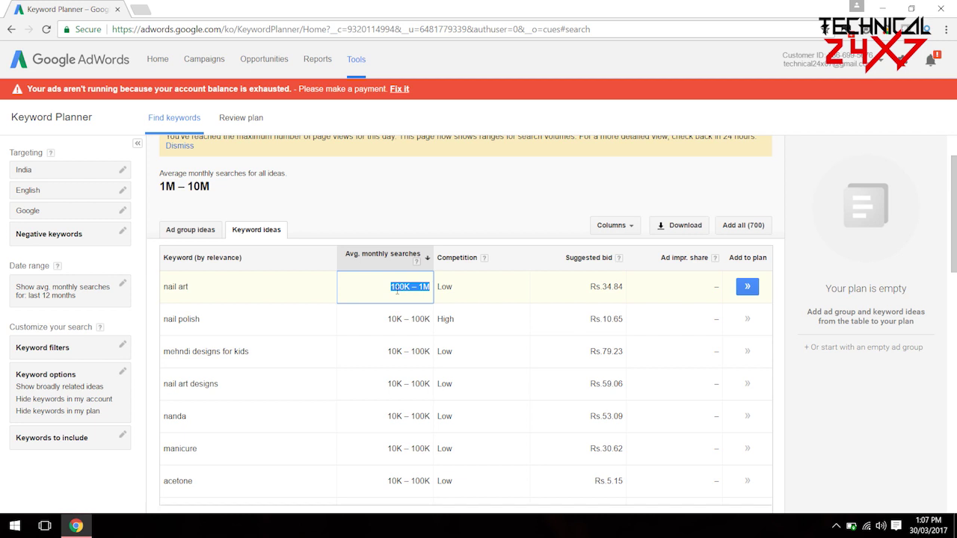
{"action": "left_click", "coordinate": [441, 288]}
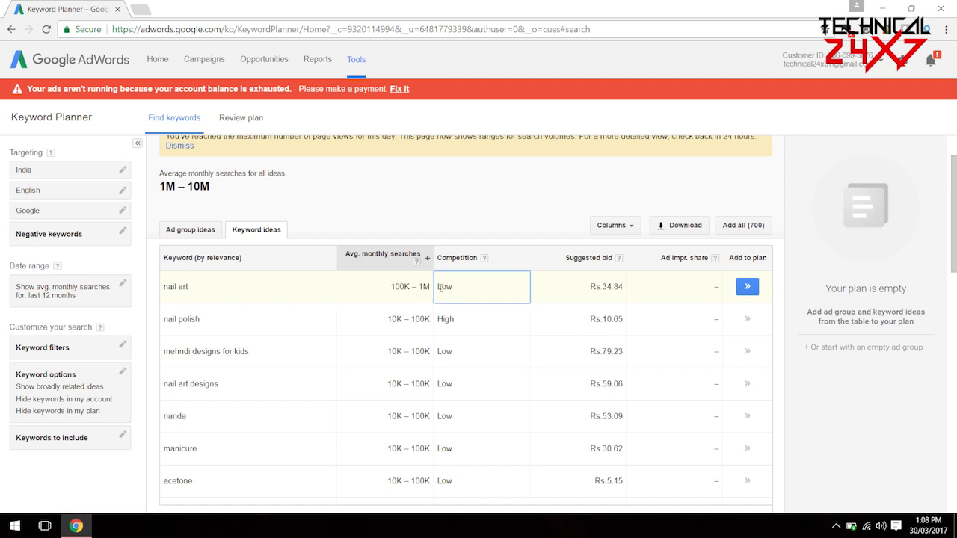
{"action": "left_click_drag", "start_coordinate": [593, 286], "coordinate": [626, 288]}
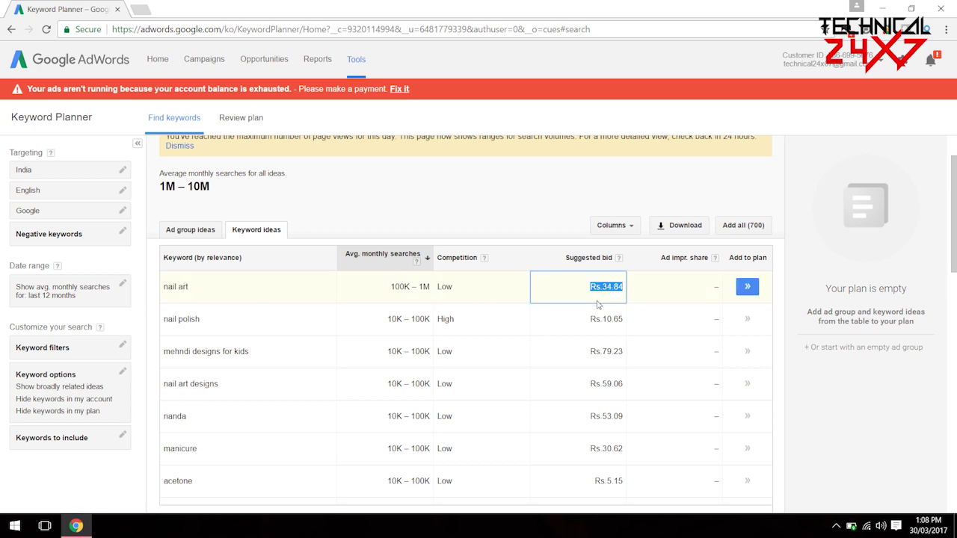
{"action": "left_click", "coordinate": [608, 287]}
{"action": "left_click_drag", "start_coordinate": [605, 287], "coordinate": [613, 283]}
- Review the other keyword ideas for the Nail Care category and return to the beginning of the results
{"action": "scroll", "coordinate": [460, 320], "scroll_direction": "down", "scroll_amount": 1}
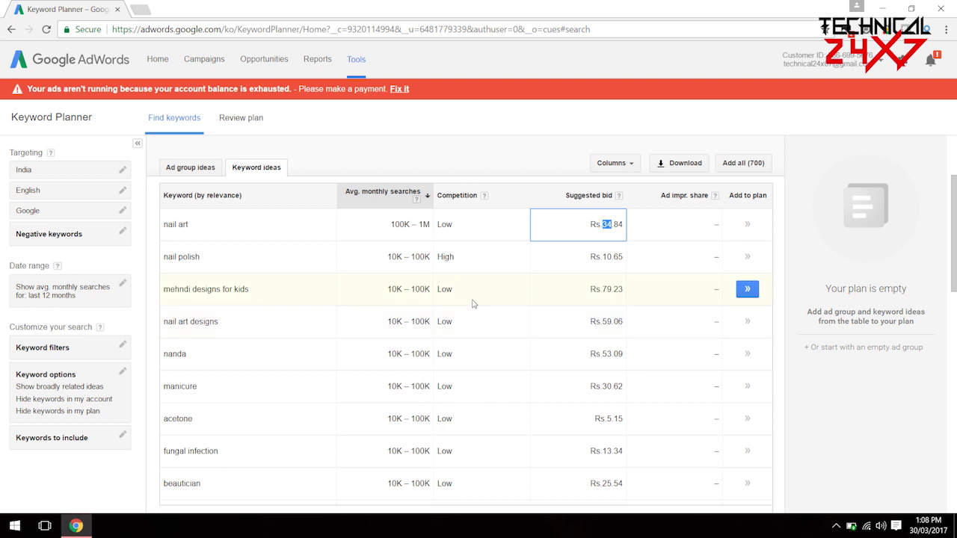
{"action": "scroll", "coordinate": [381, 279], "scroll_direction": "up", "scroll_amount": 2}
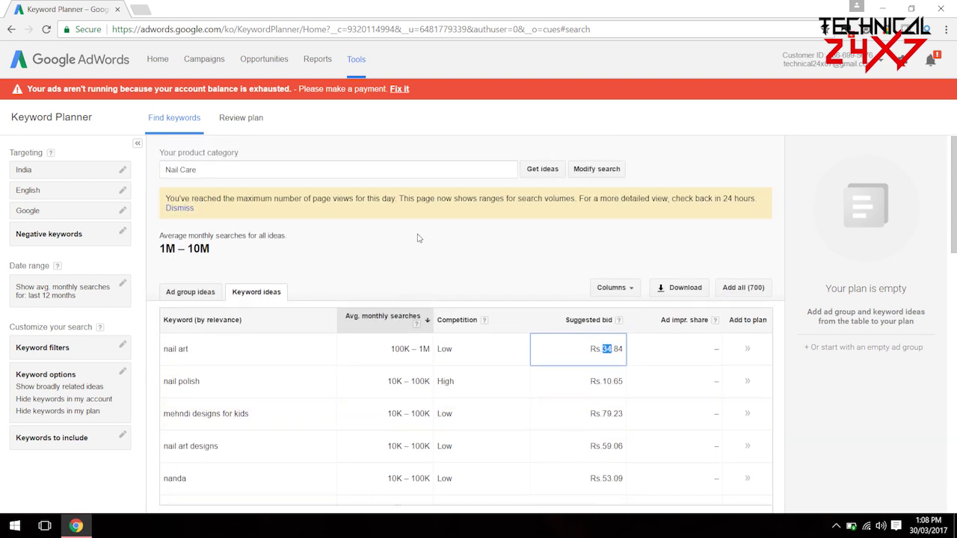
{"action": "scroll", "coordinate": [248, 337], "scroll_direction": "down", "scroll_amount": 3}
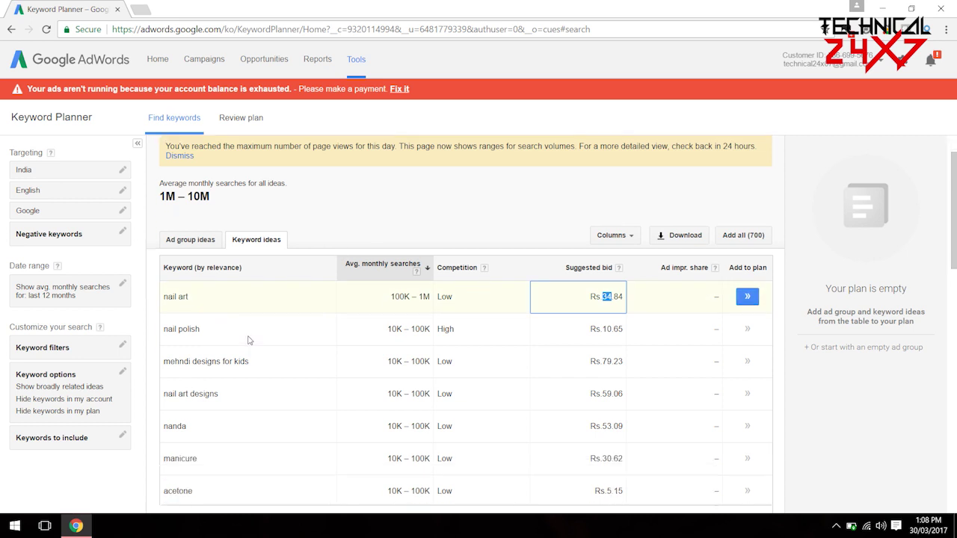
{"action": "scroll", "coordinate": [200, 292], "scroll_direction": "down", "scroll_amount": 1}
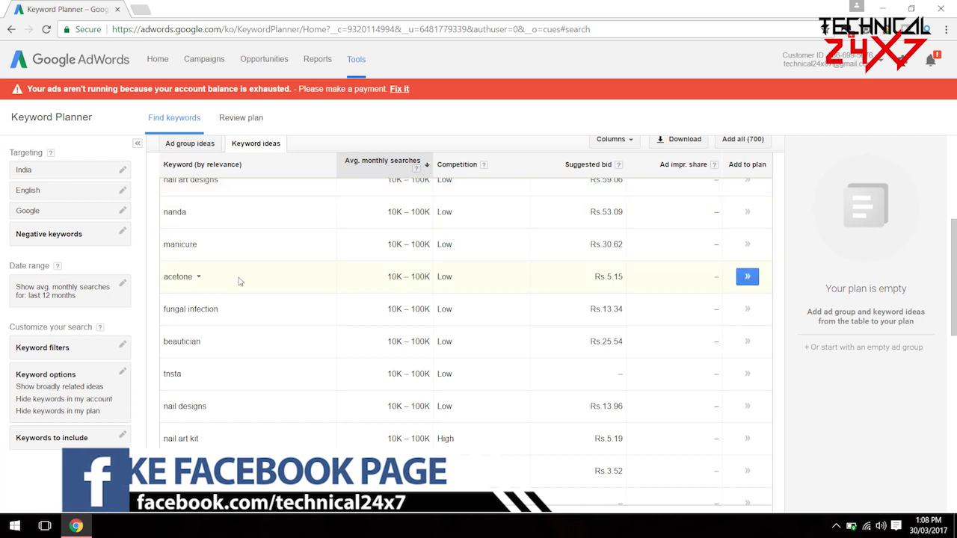
{"action": "scroll", "coordinate": [421, 348], "scroll_direction": "up", "scroll_amount": 1}
{"action": "scroll", "coordinate": [421, 348], "scroll_direction": "up", "scroll_amount": 3}
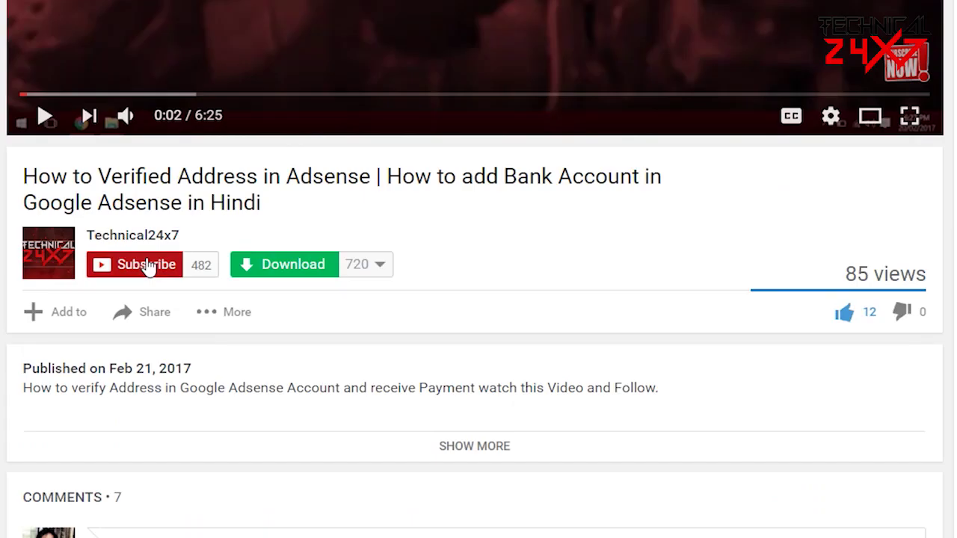
- On the YouTube video page, subscribe to the Technical24x7 channel and save the option to receive all its notifications
{"action": "left_click", "coordinate": [148, 267]}
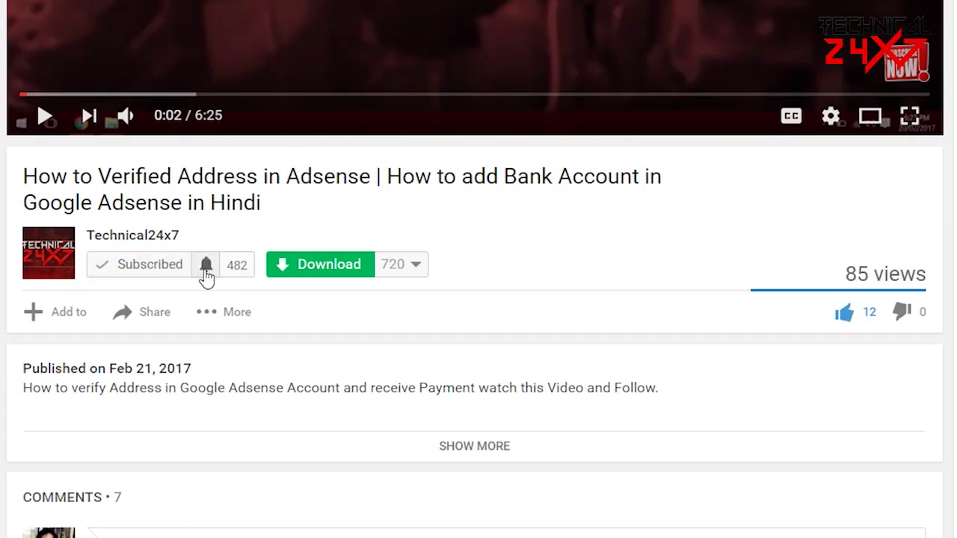
{"action": "left_click", "coordinate": [206, 269]}
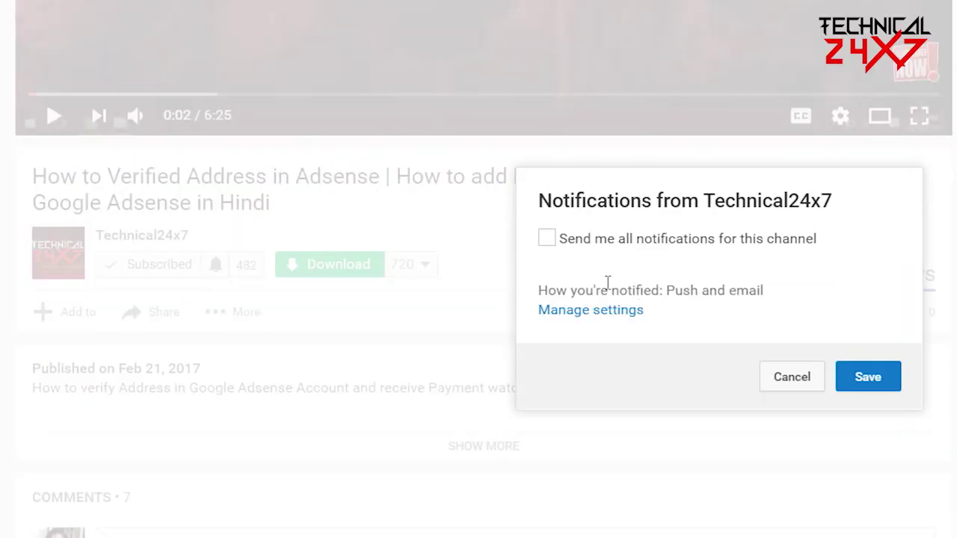
{"action": "left_click", "coordinate": [547, 242]}
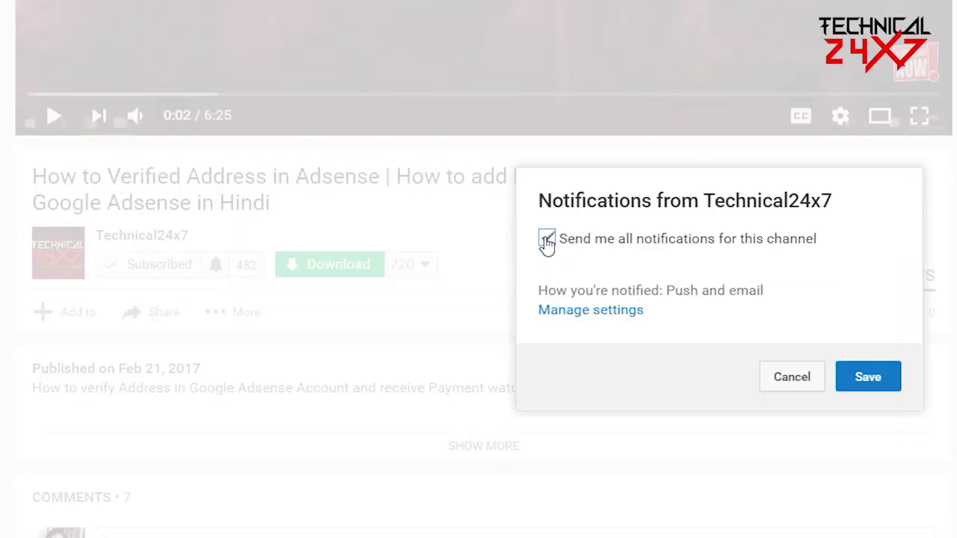
{"action": "left_click", "coordinate": [868, 378]}
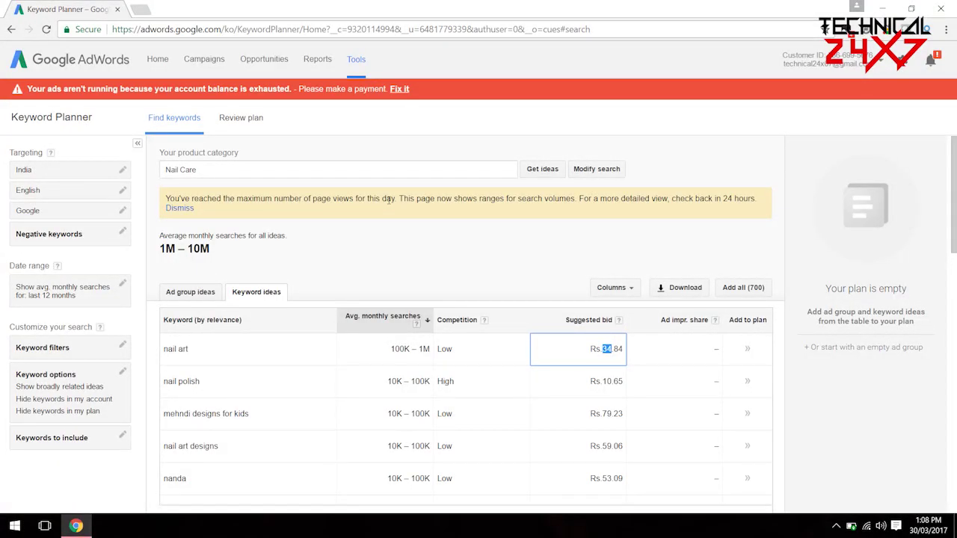
{"action": "left_click", "coordinate": [389, 199]}
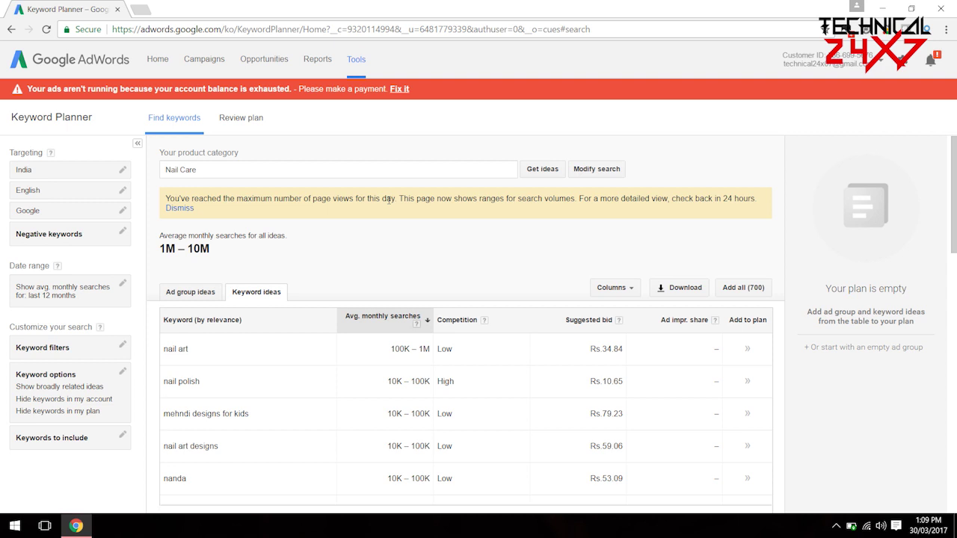
{"action": "scroll", "coordinate": [389, 199], "scroll_direction": "down", "scroll_amount": 3}
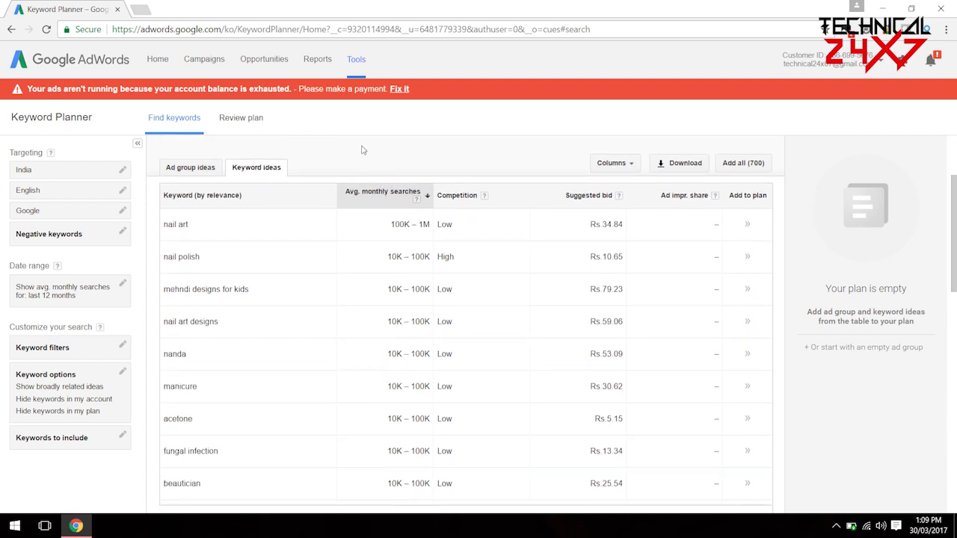